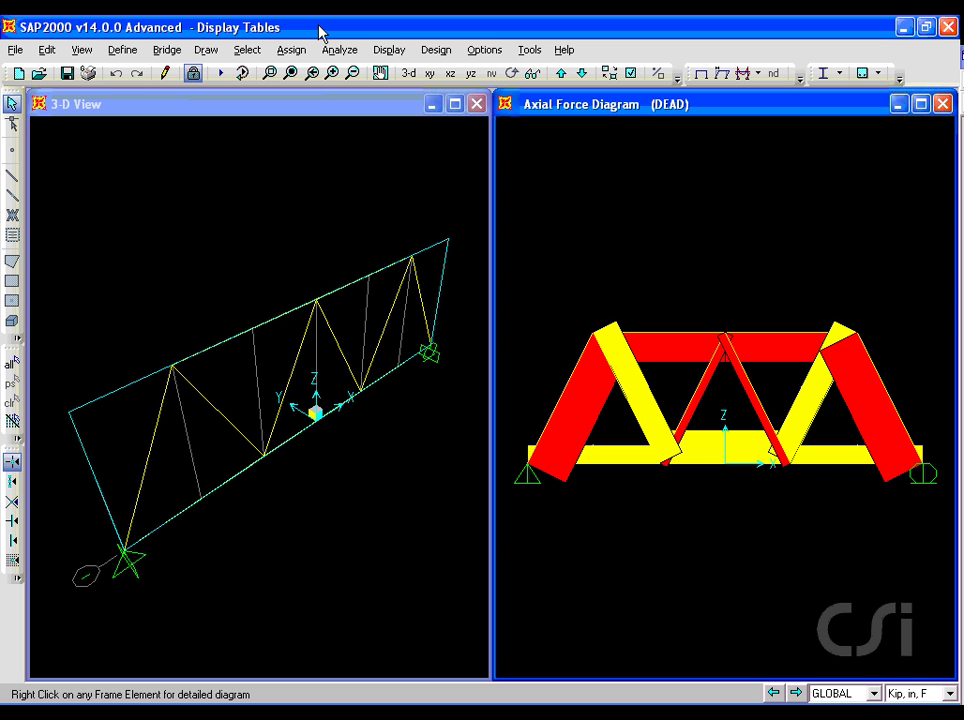
Display the Element Output tables from the analysis results.
left_click(385, 50)
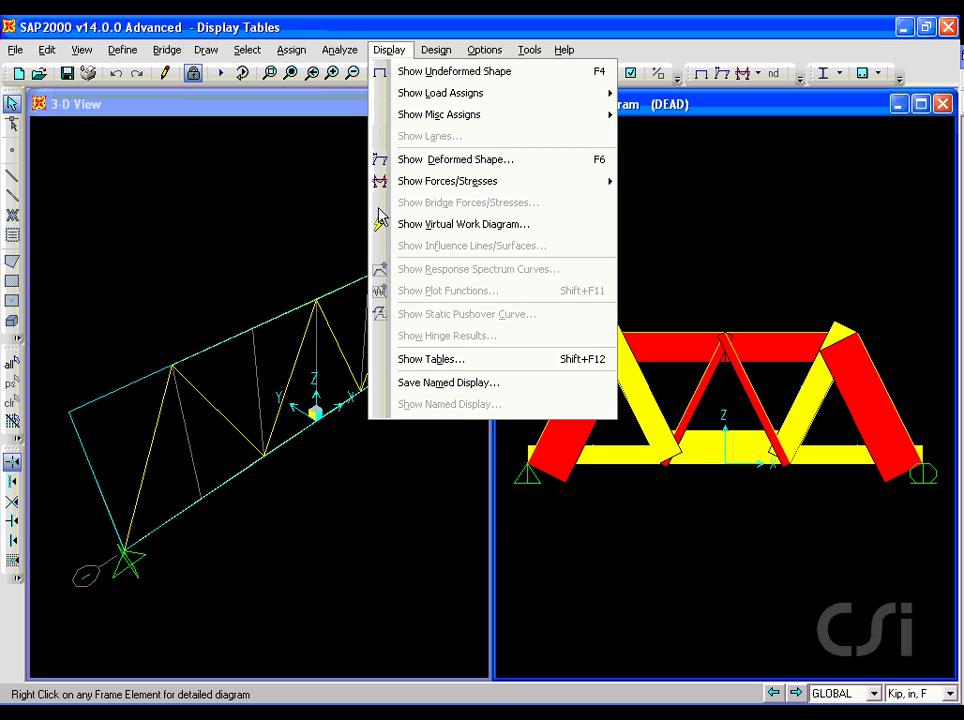
left_click(463, 360)
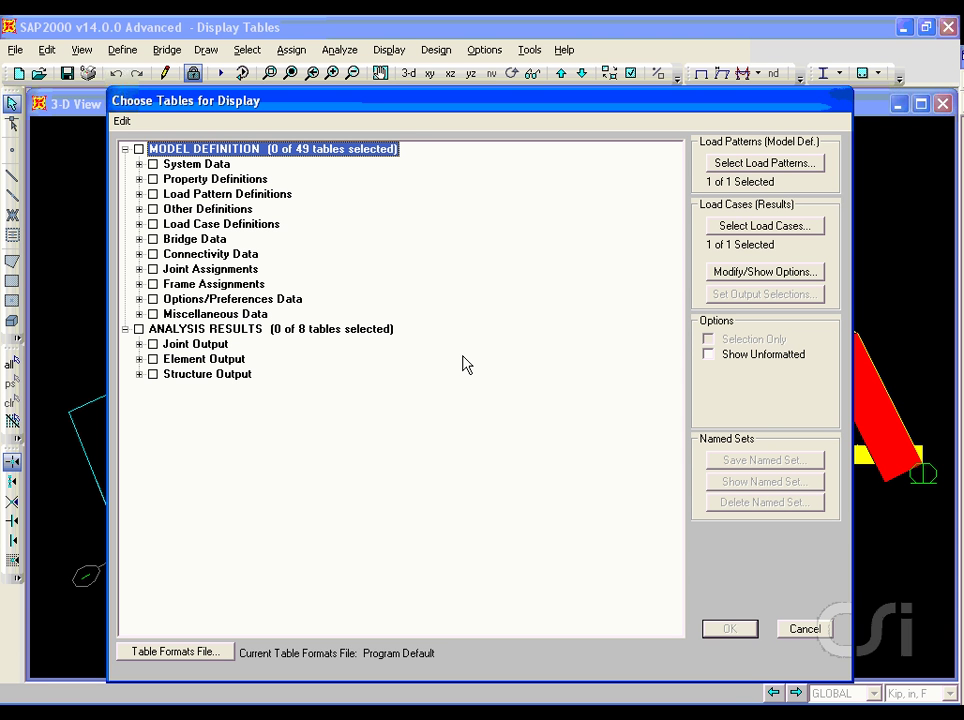
left_click(153, 359)
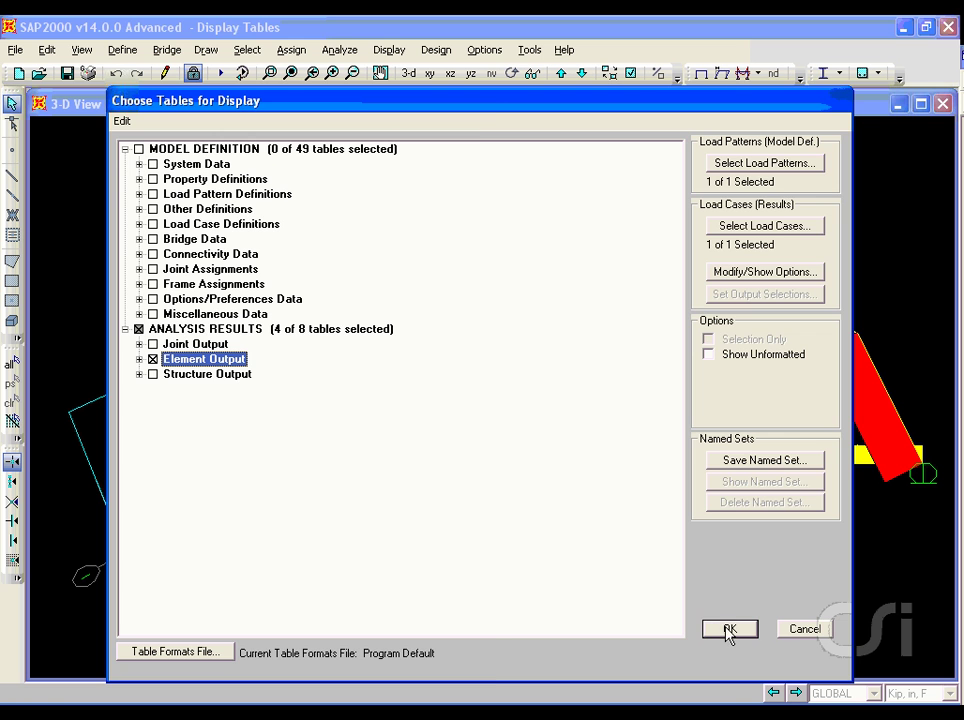
left_click(729, 629)
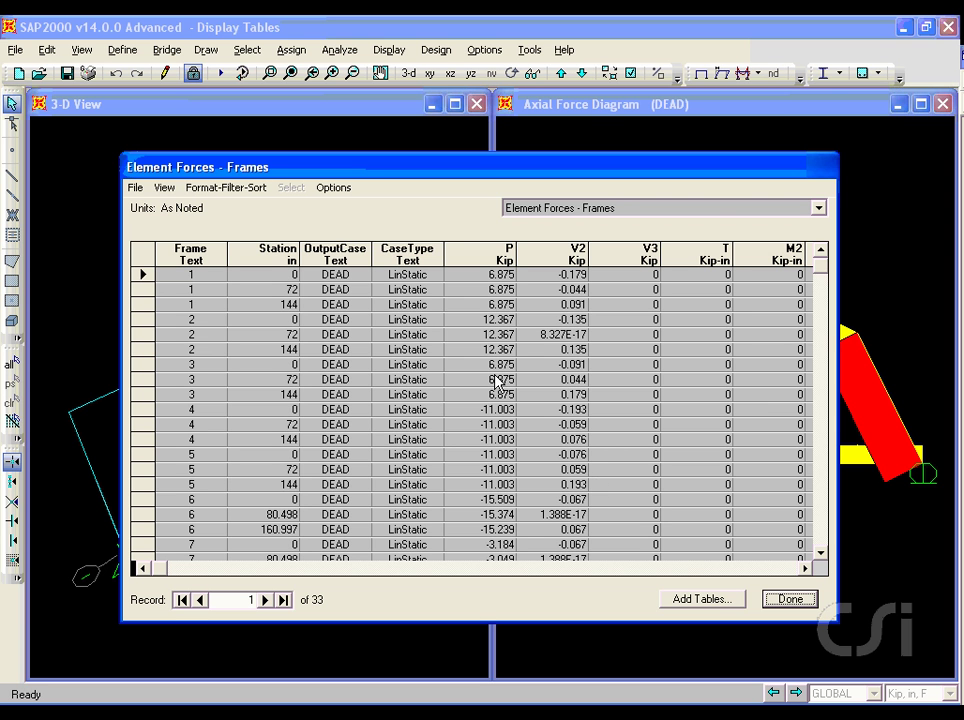
Exclude the V2, V3, T, M2, M3, FrameElem and ElemStation fields from the frame element forces table.
left_click(248, 190)
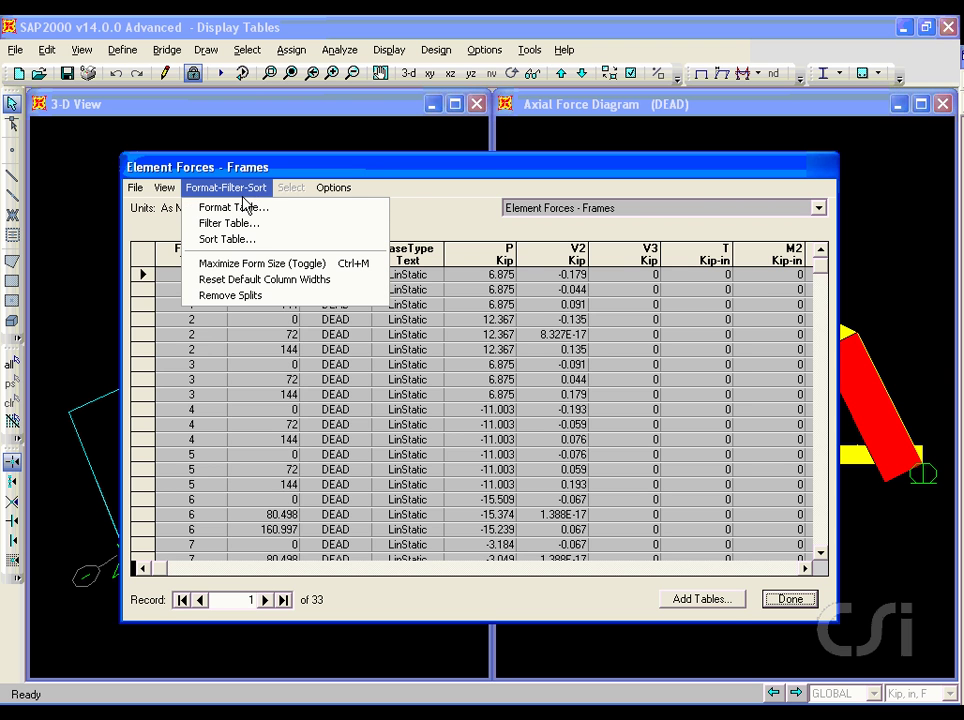
left_click(245, 210)
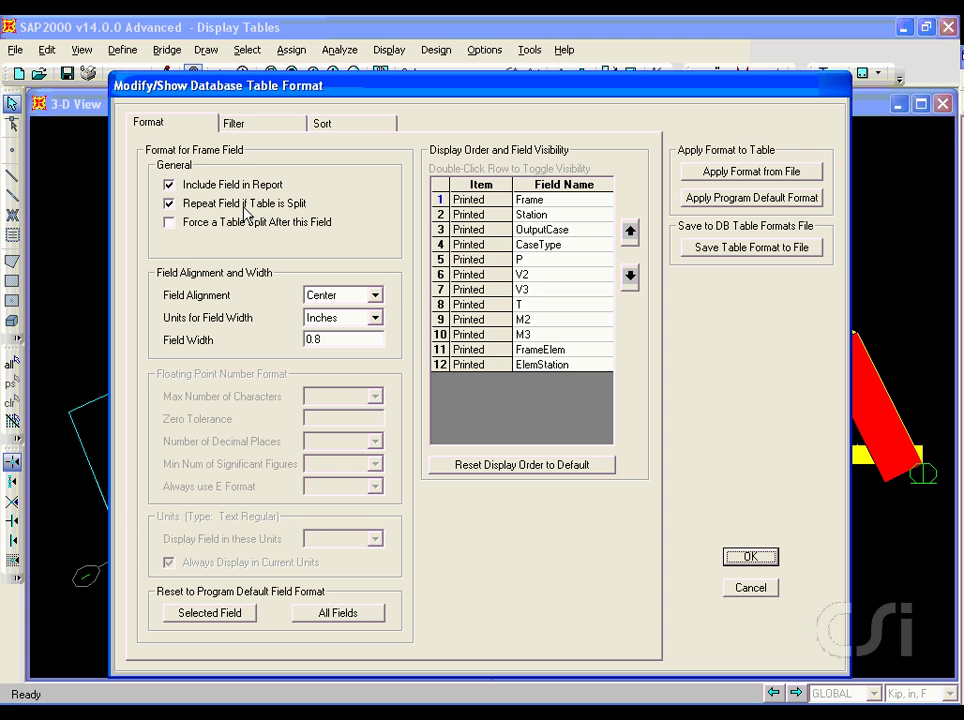
left_click(471, 278)
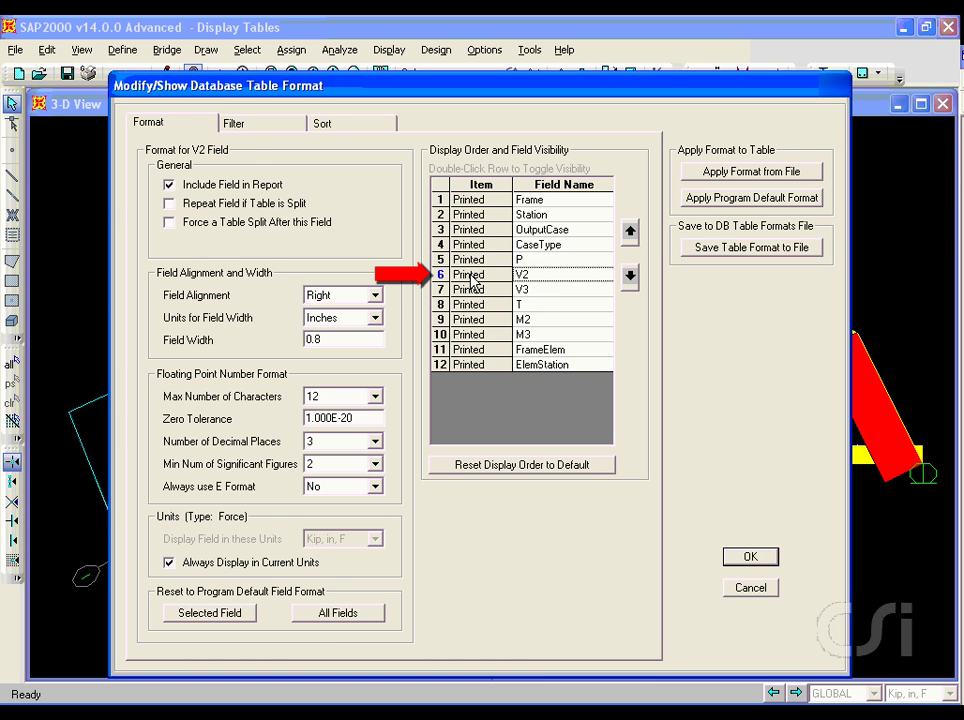
left_click(169, 185)
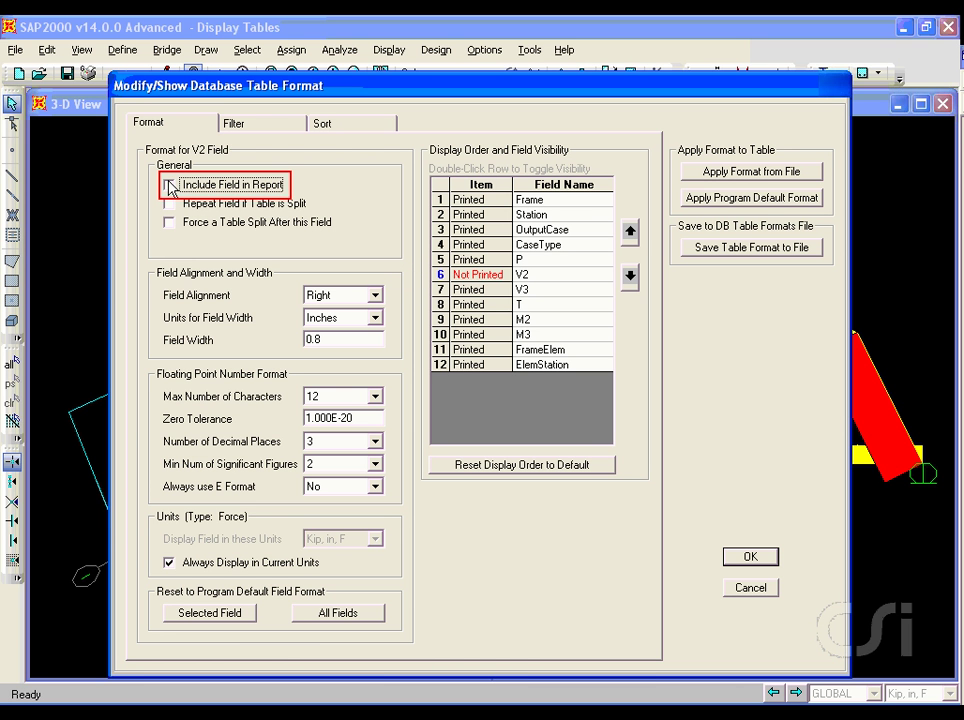
double_click(480, 278)
double_click(482, 280)
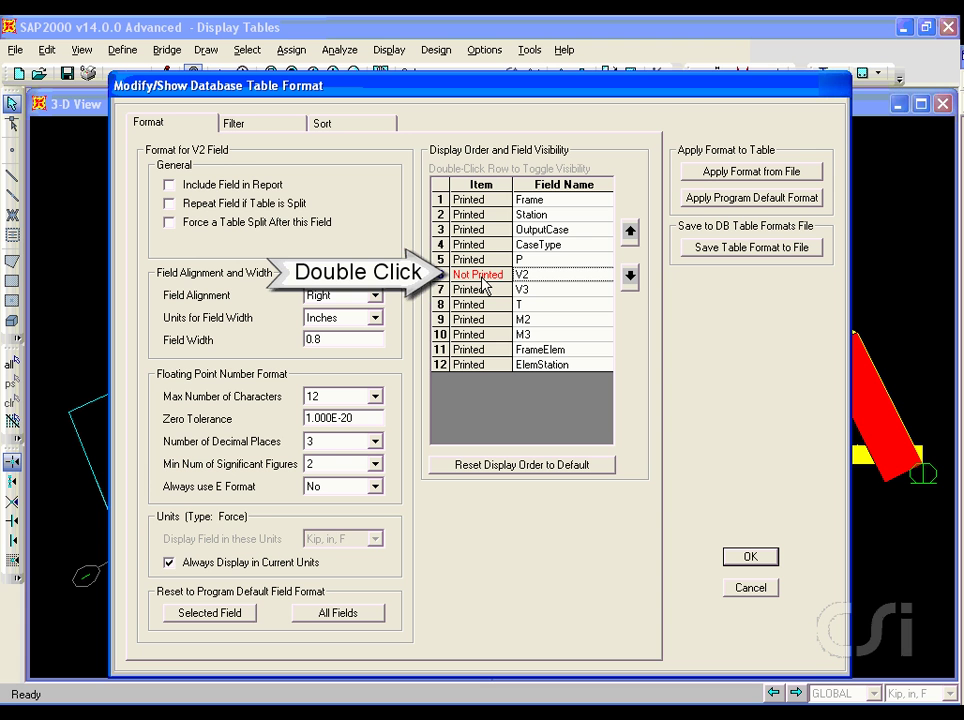
double_click(484, 295)
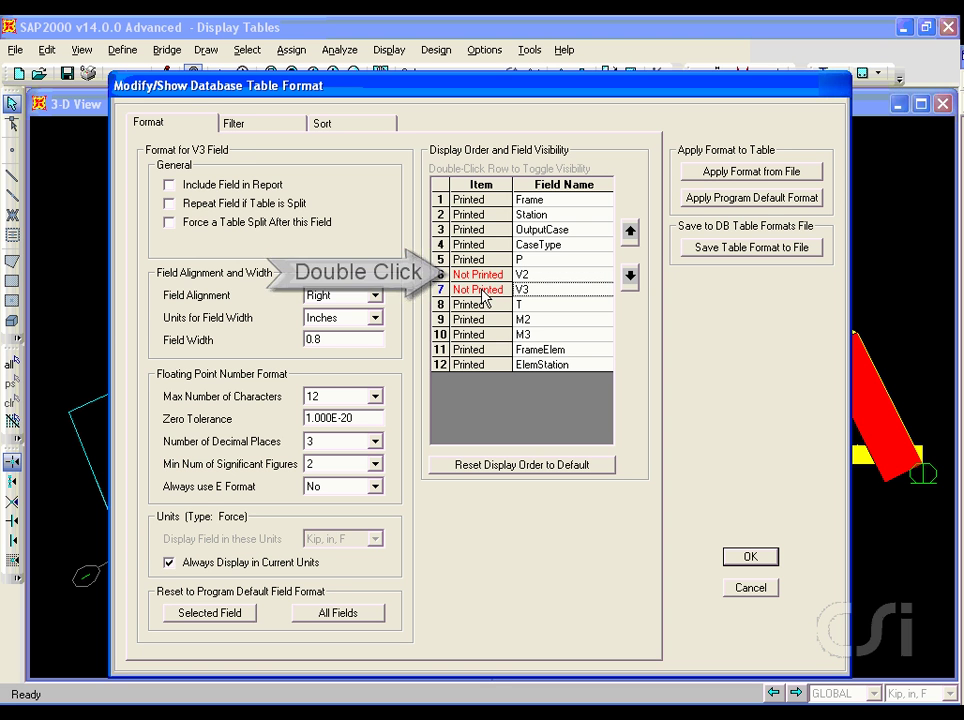
double_click(481, 305)
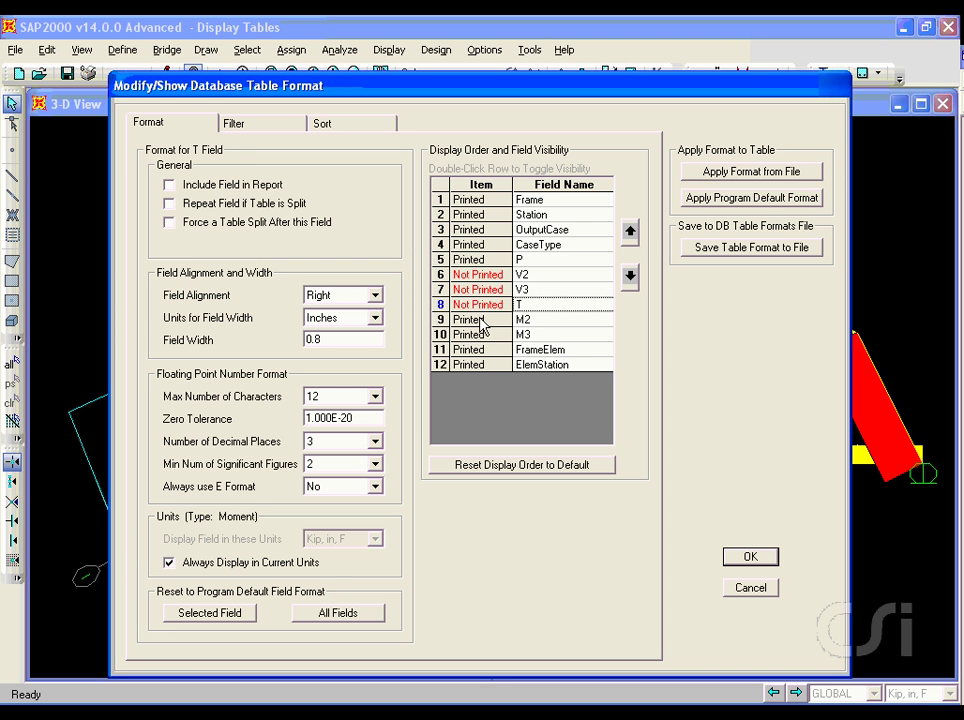
double_click(479, 320)
double_click(479, 335)
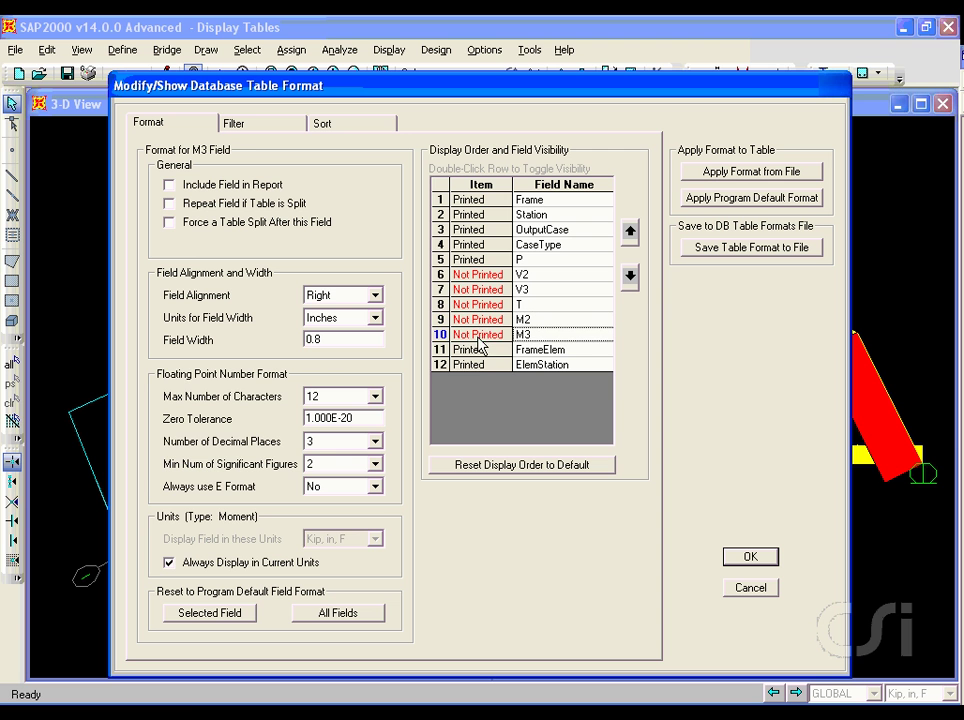
double_click(479, 350)
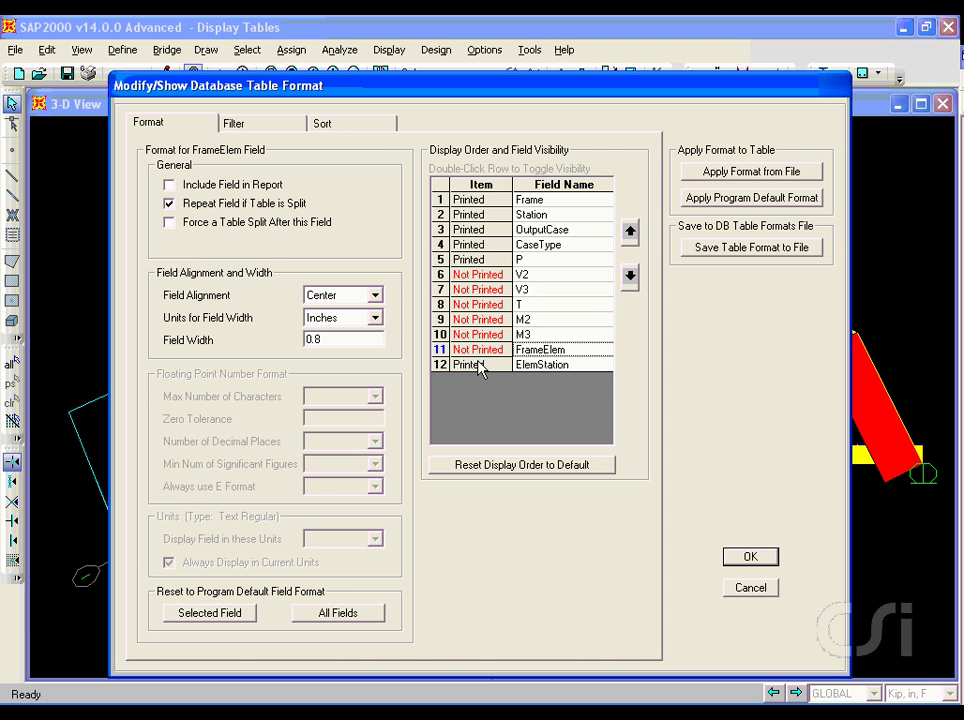
double_click(479, 365)
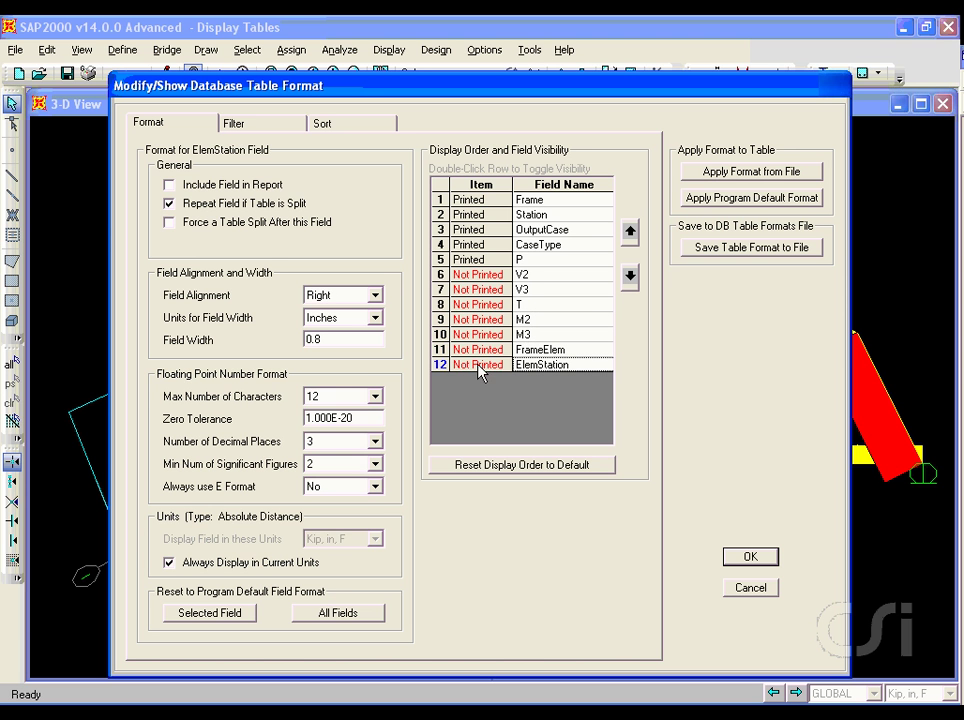
left_click(740, 564)
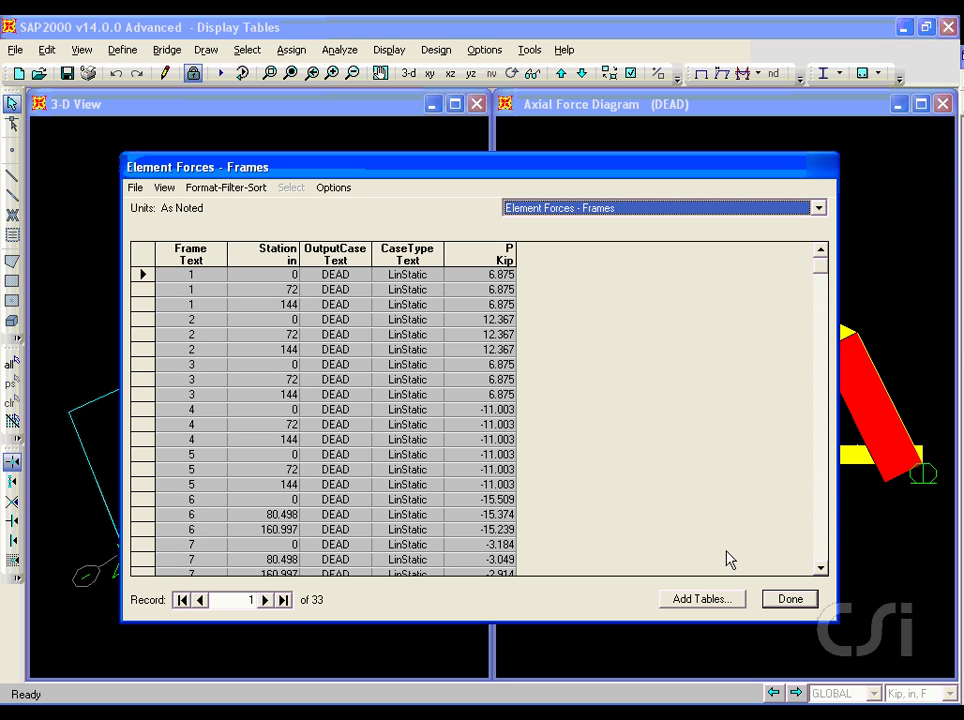
Format the P field of the frame forces table with Center alignment and a field width of 1.2 inches.
left_click(236, 190)
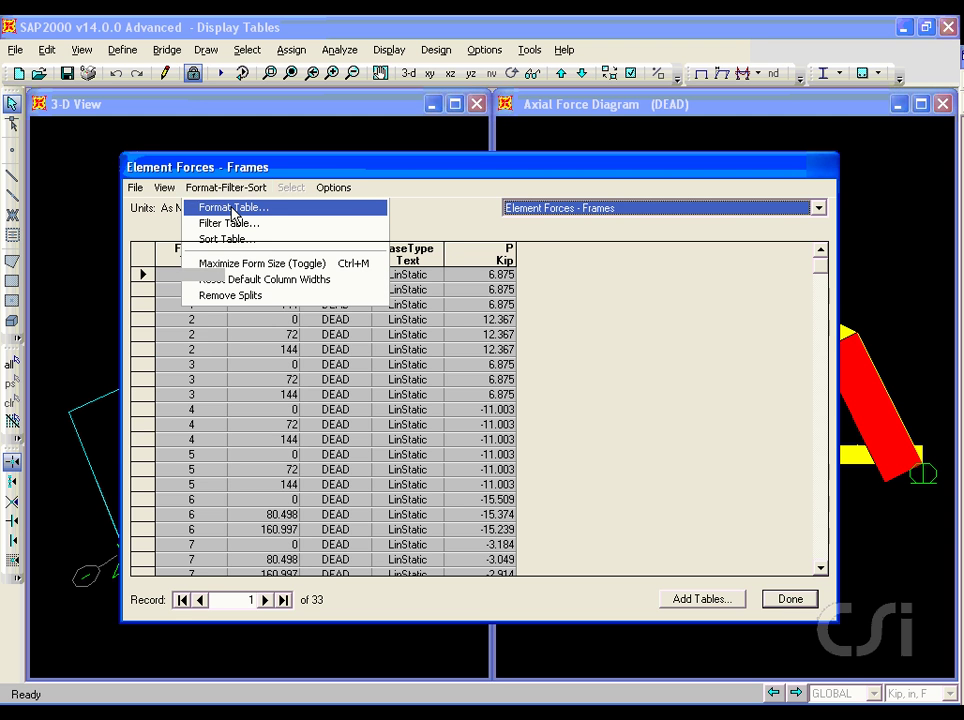
left_click(233, 209)
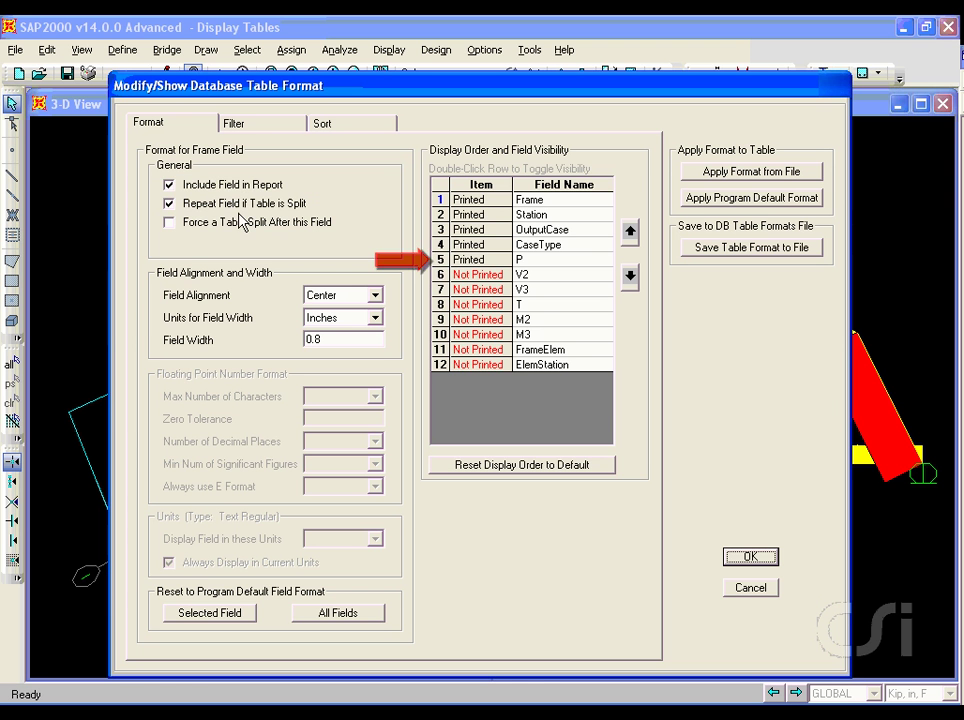
left_click(481, 262)
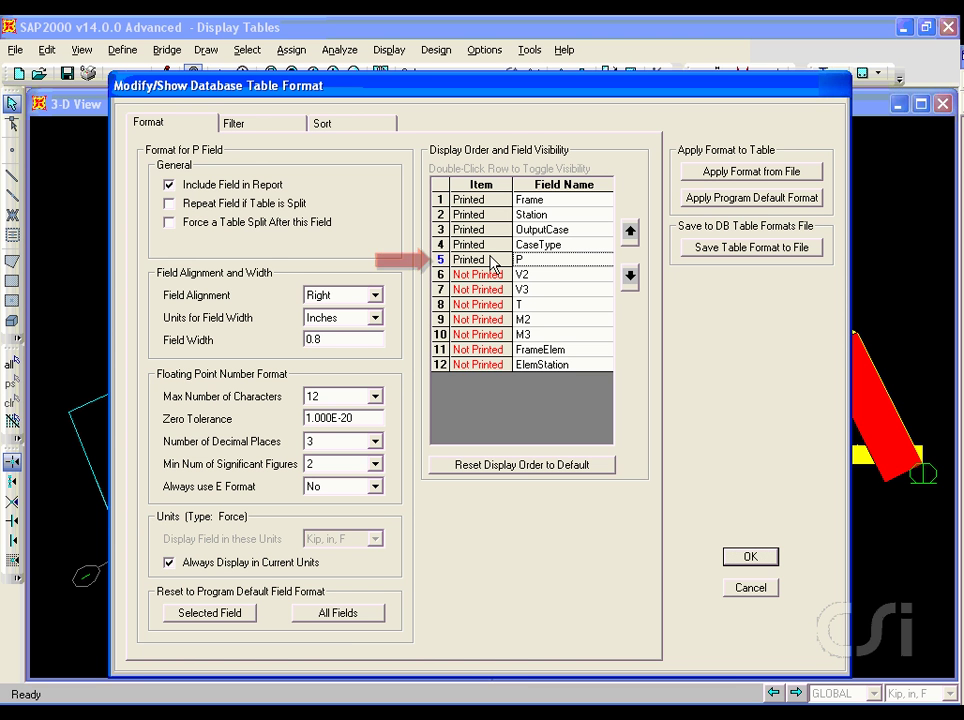
left_click(379, 297)
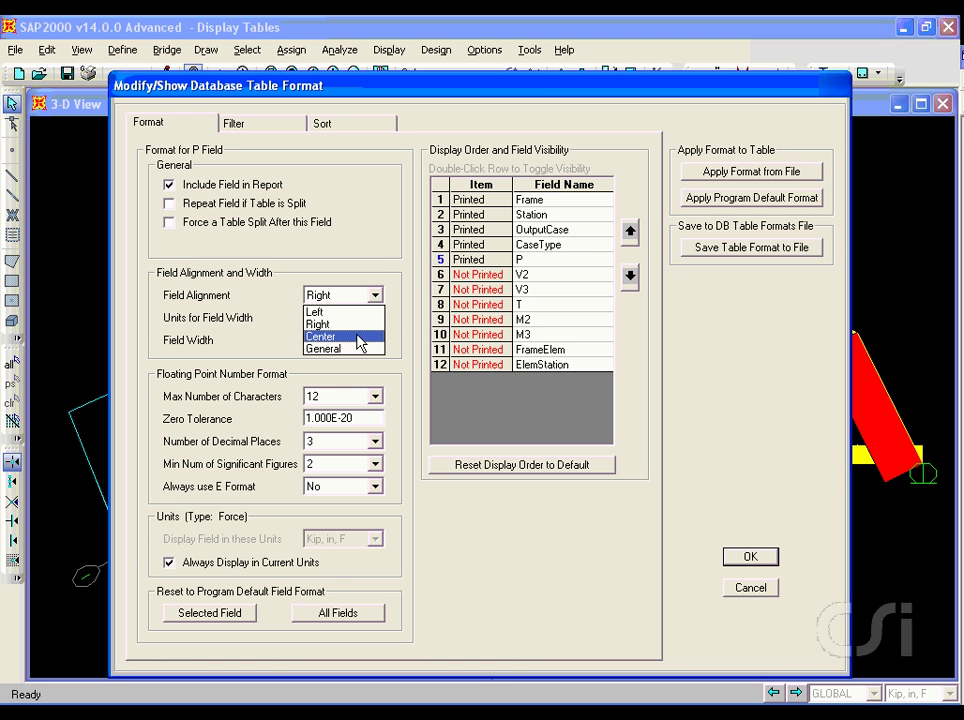
left_click(320, 338)
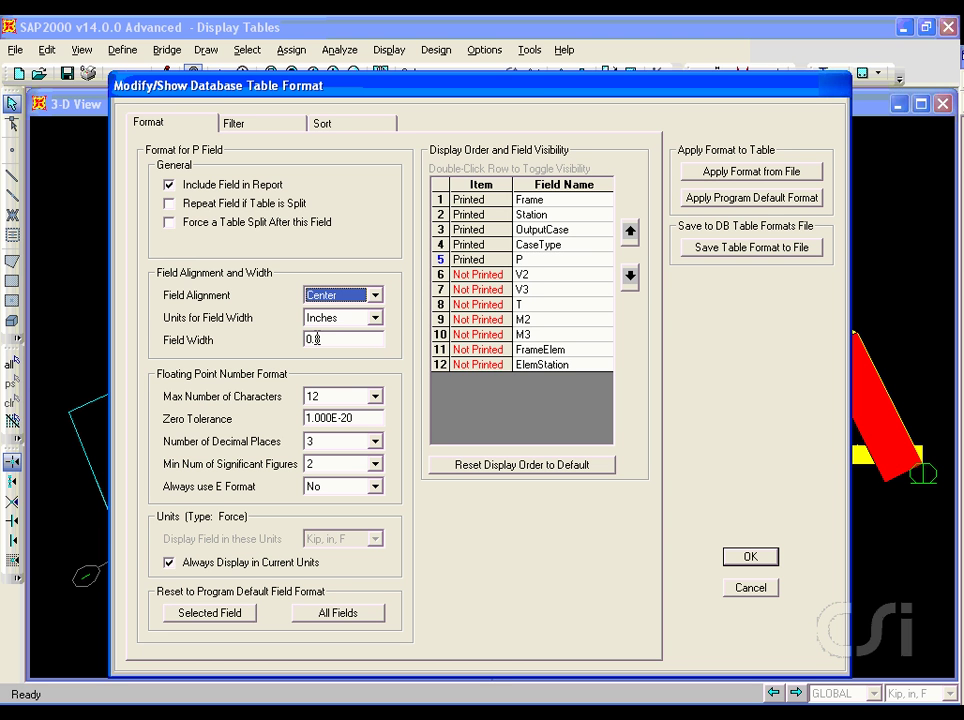
double_click(334, 338)
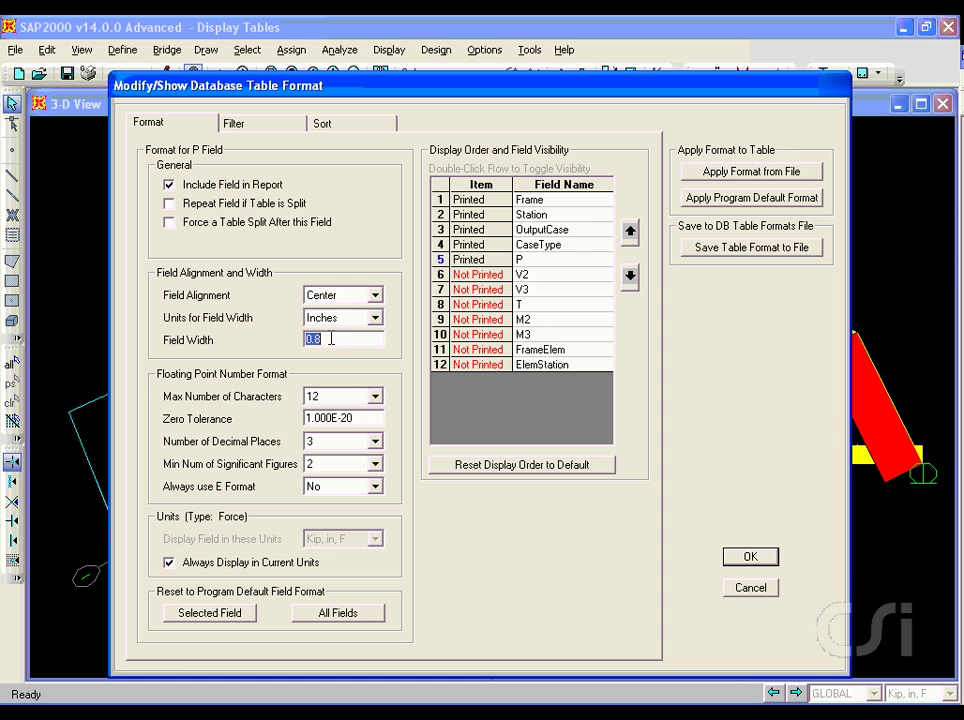
type("1.2")
left_click(749, 557)
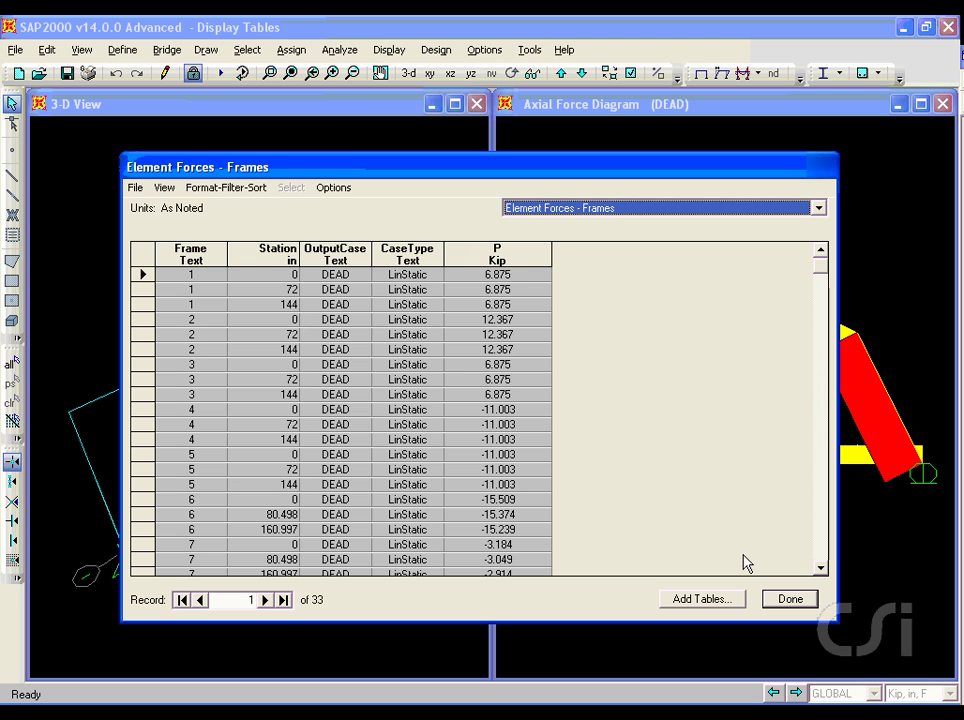
Set the P field's number of decimal places to 0 in the table format.
left_click(243, 192)
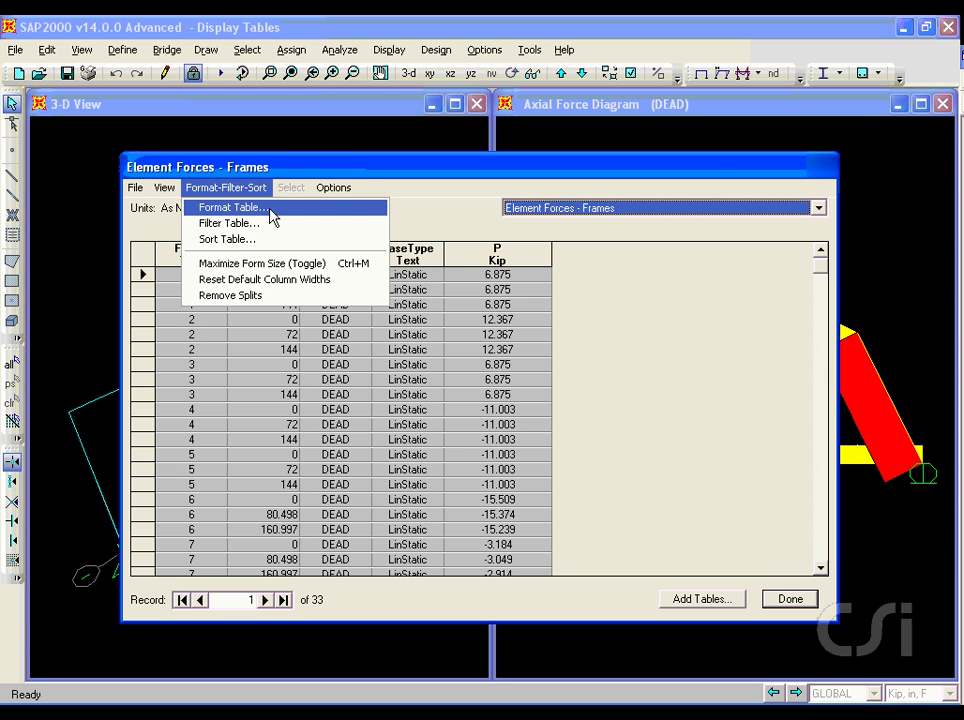
left_click(272, 216)
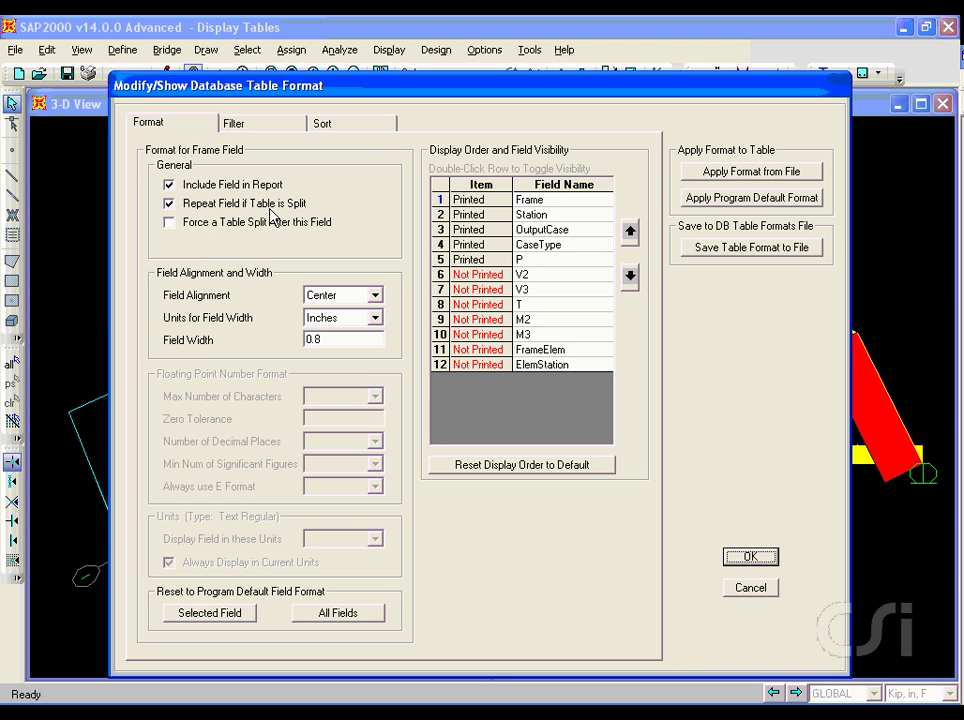
left_click(467, 262)
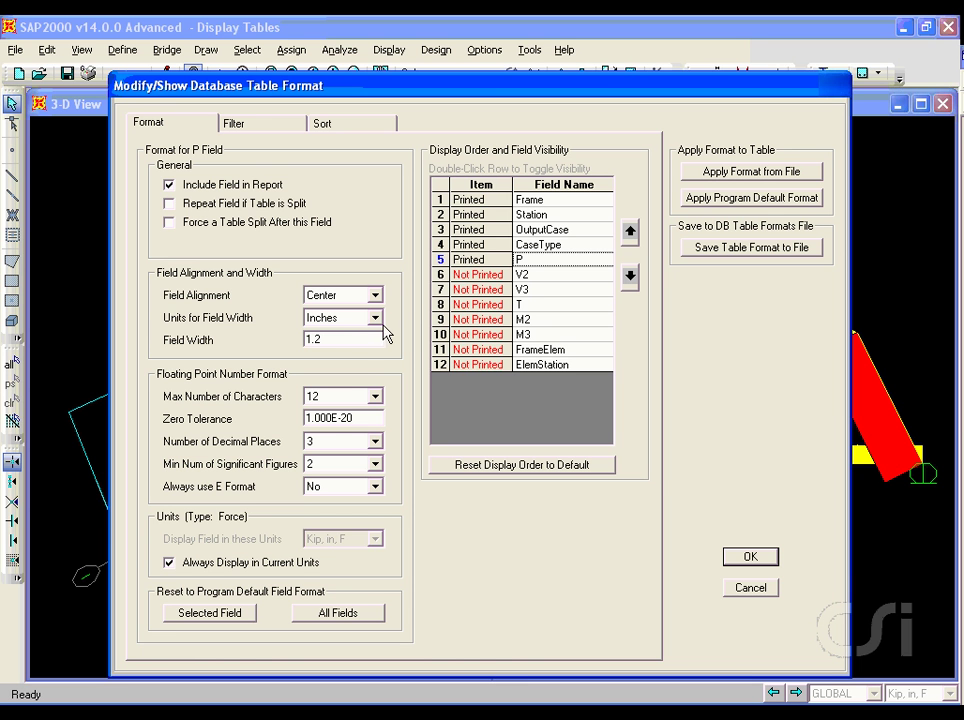
left_click(336, 443)
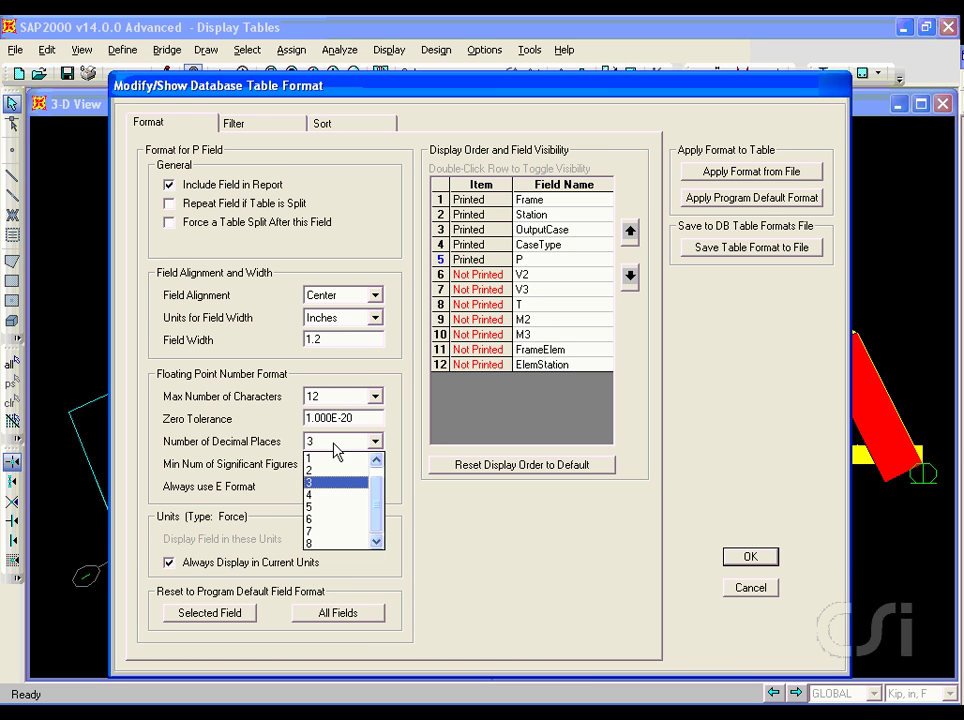
left_click_drag(383, 503, 377, 478)
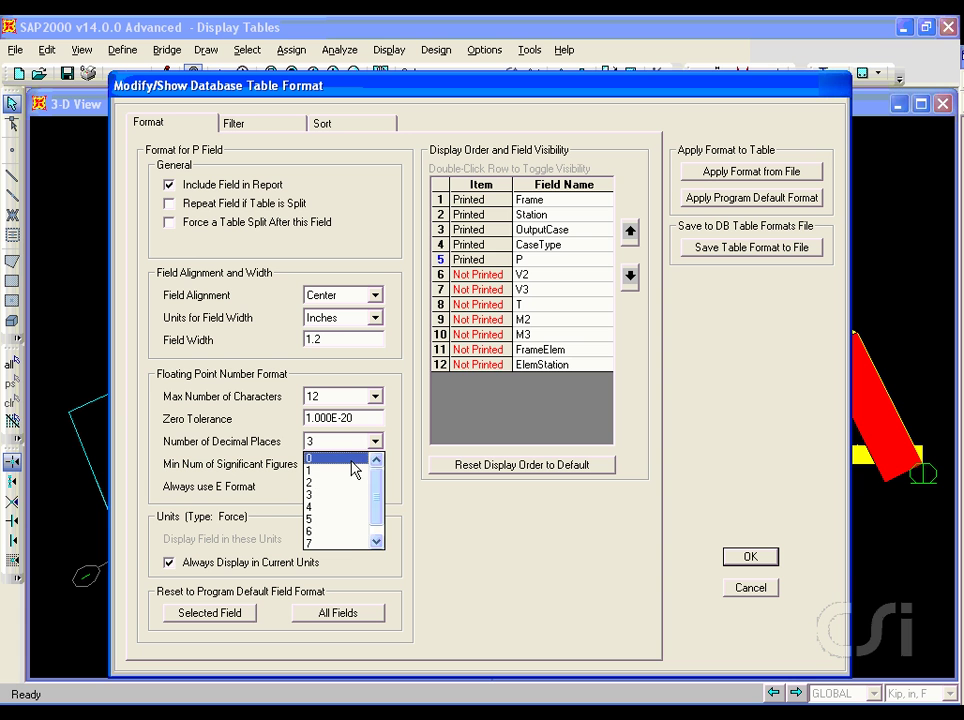
left_click(318, 458)
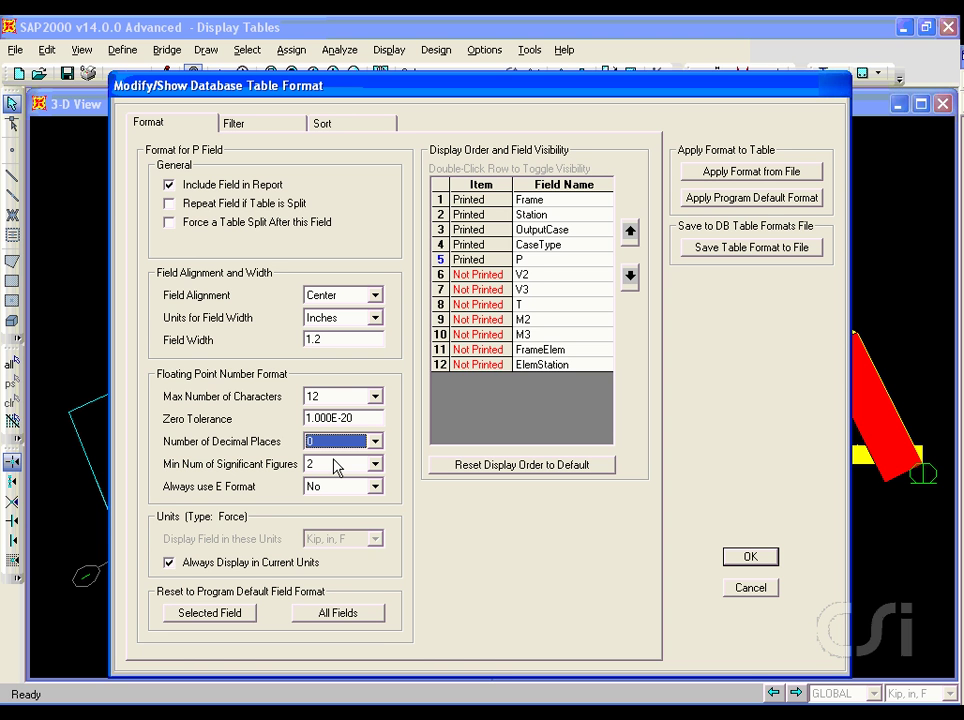
Turn off displaying the P field in current units, set its units to lb, ft, F and apply the format.
left_click(167, 565)
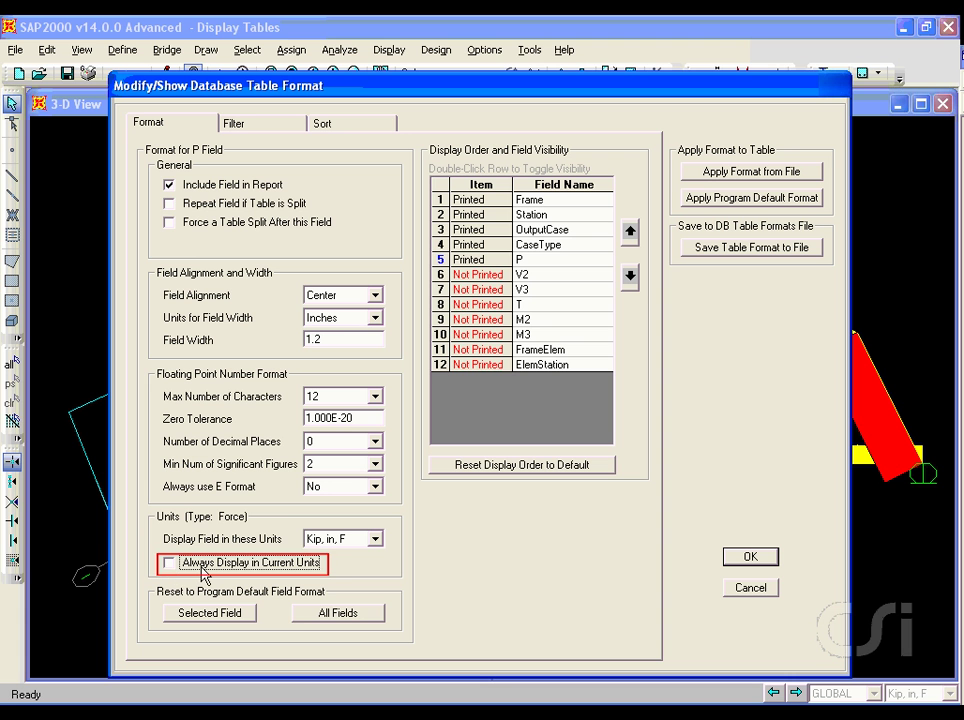
left_click(372, 539)
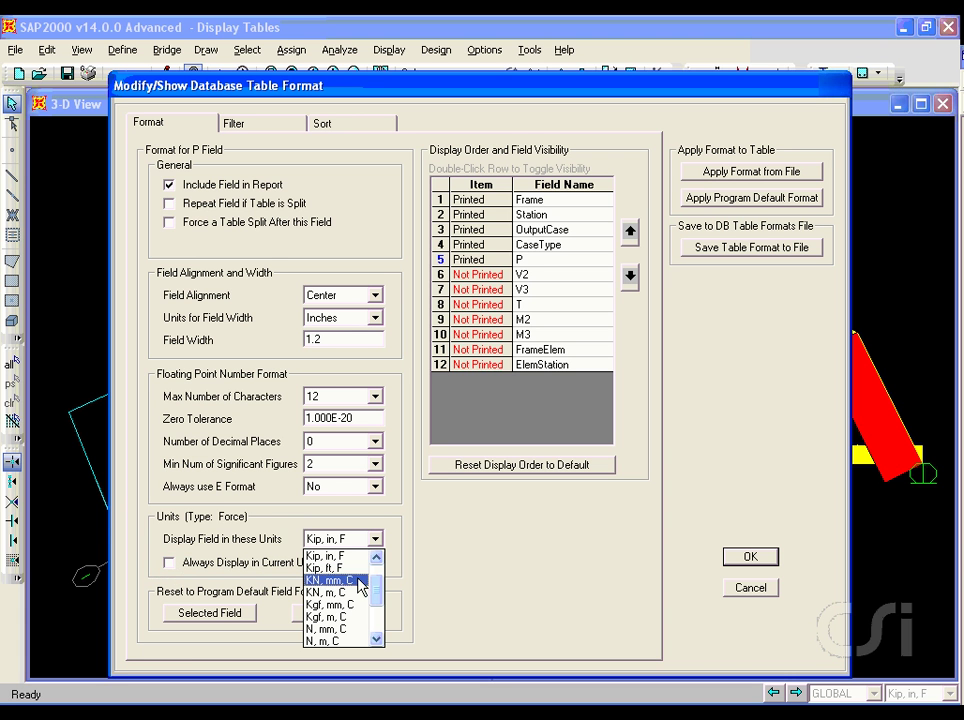
scroll(360, 582, "up", 1)
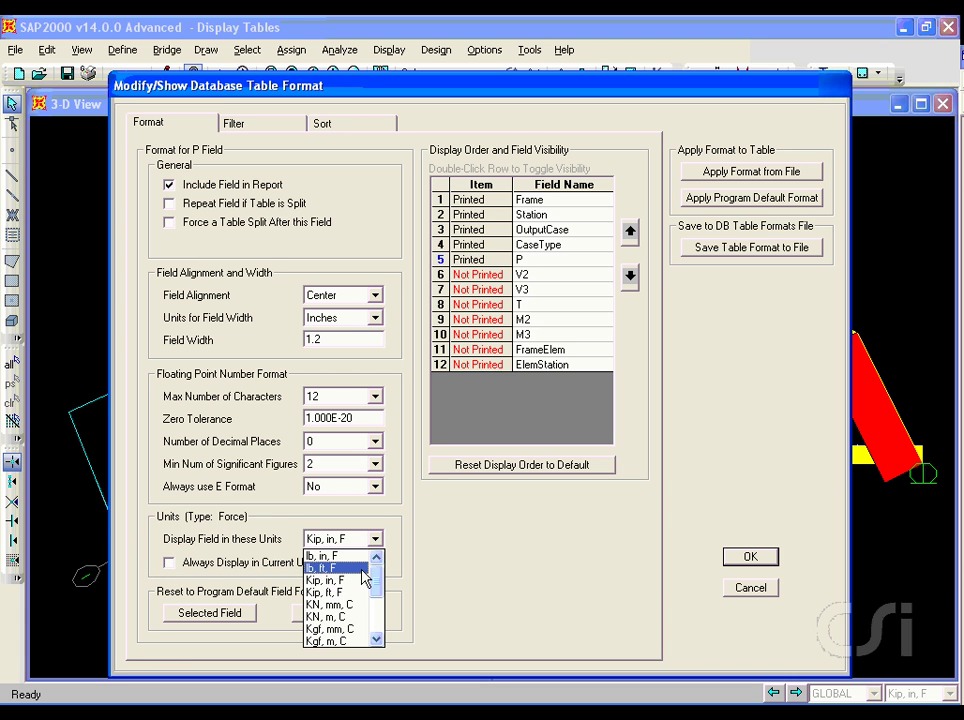
left_click(336, 570)
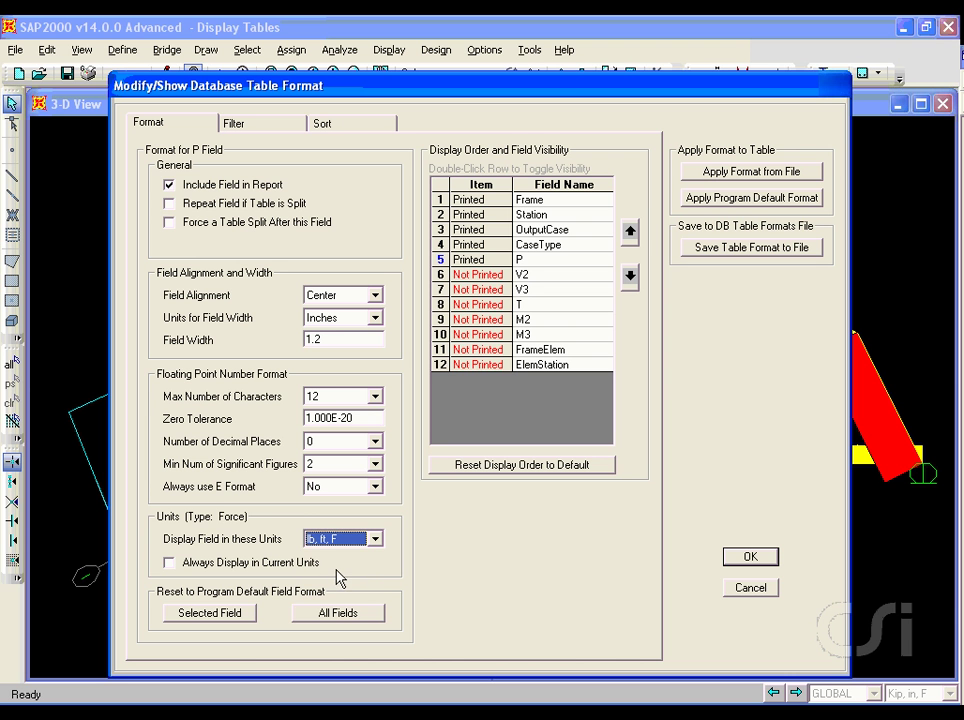
left_click(750, 558)
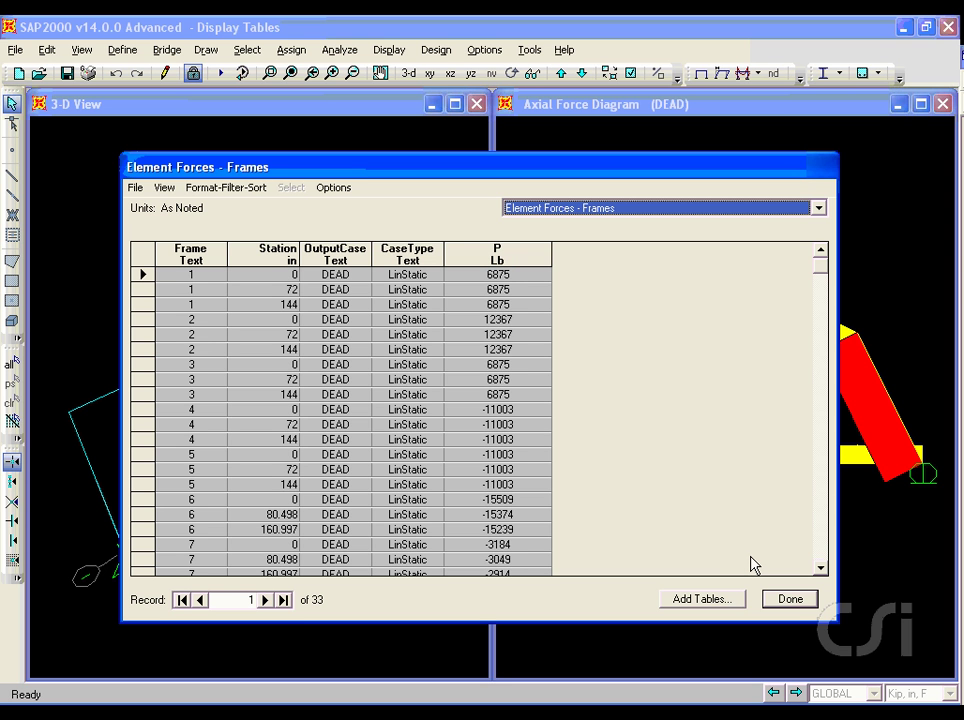
Set a Quick filter on the frame forces table that keeps records with P greater than 5000.
left_click(248, 189)
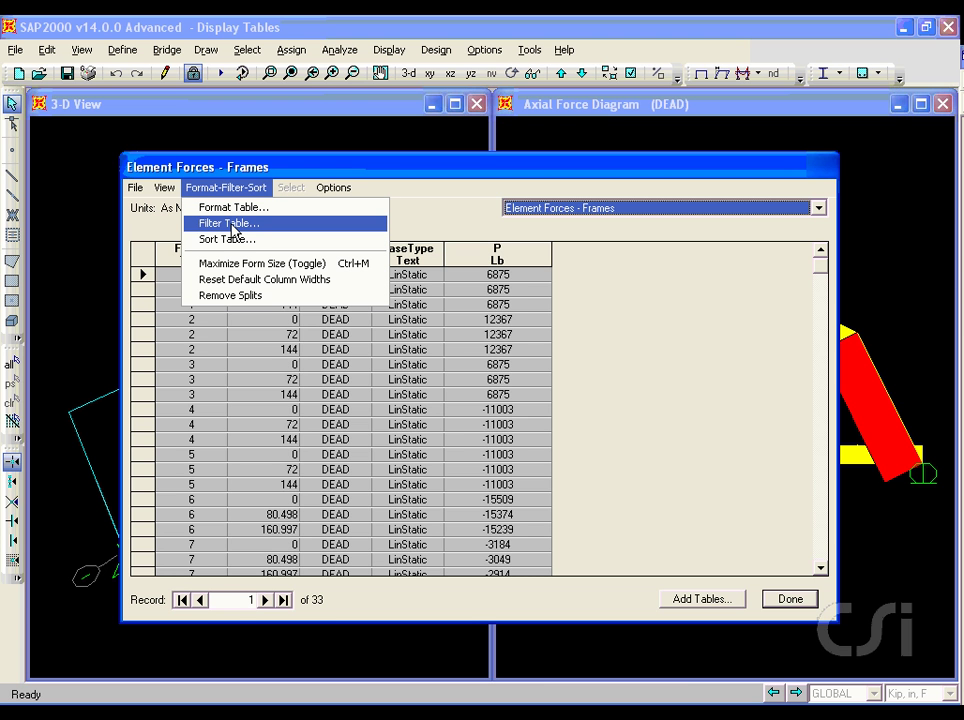
left_click(233, 224)
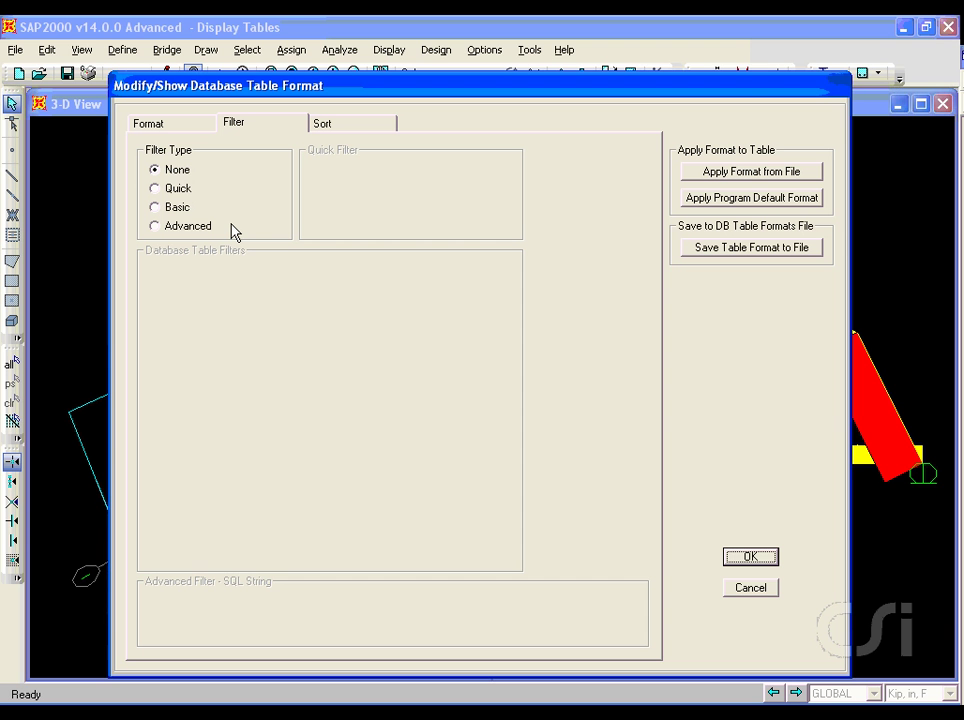
left_click(168, 196)
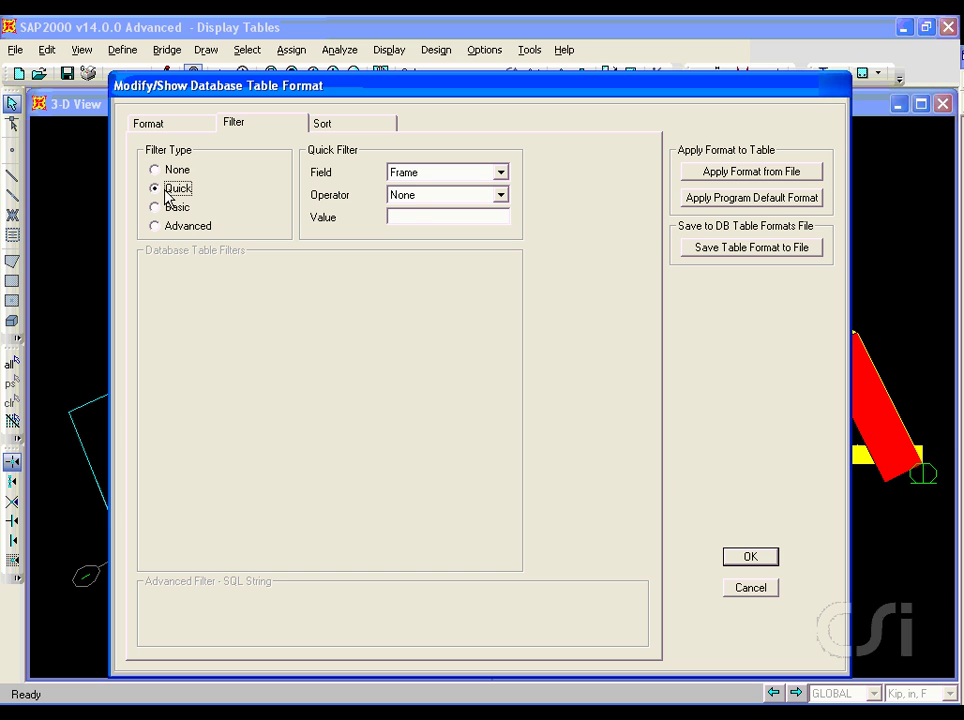
left_click(421, 176)
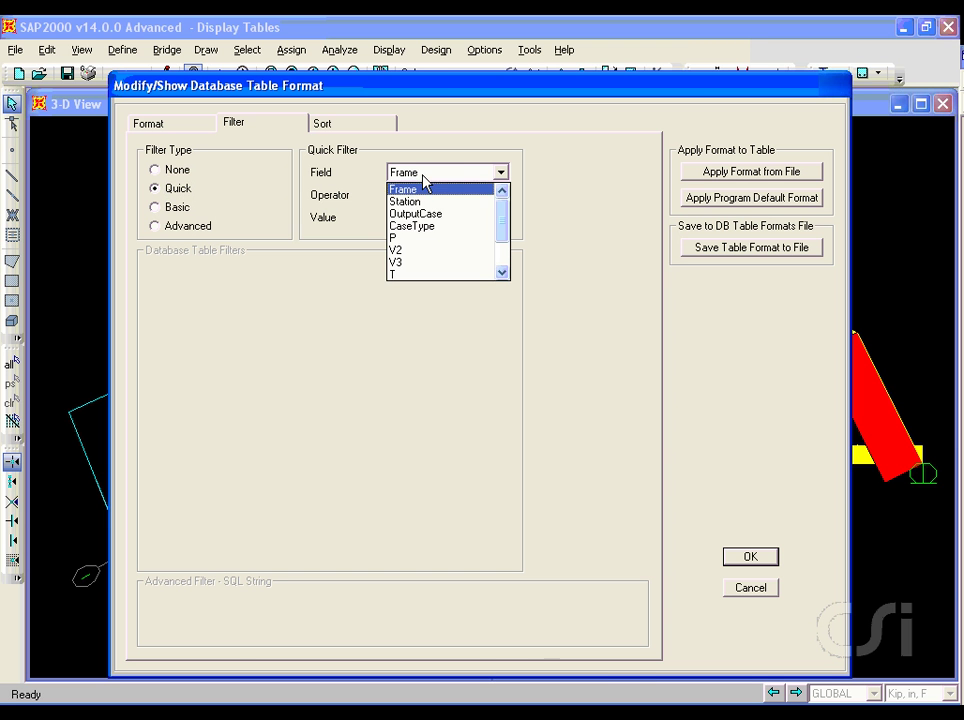
left_click(402, 238)
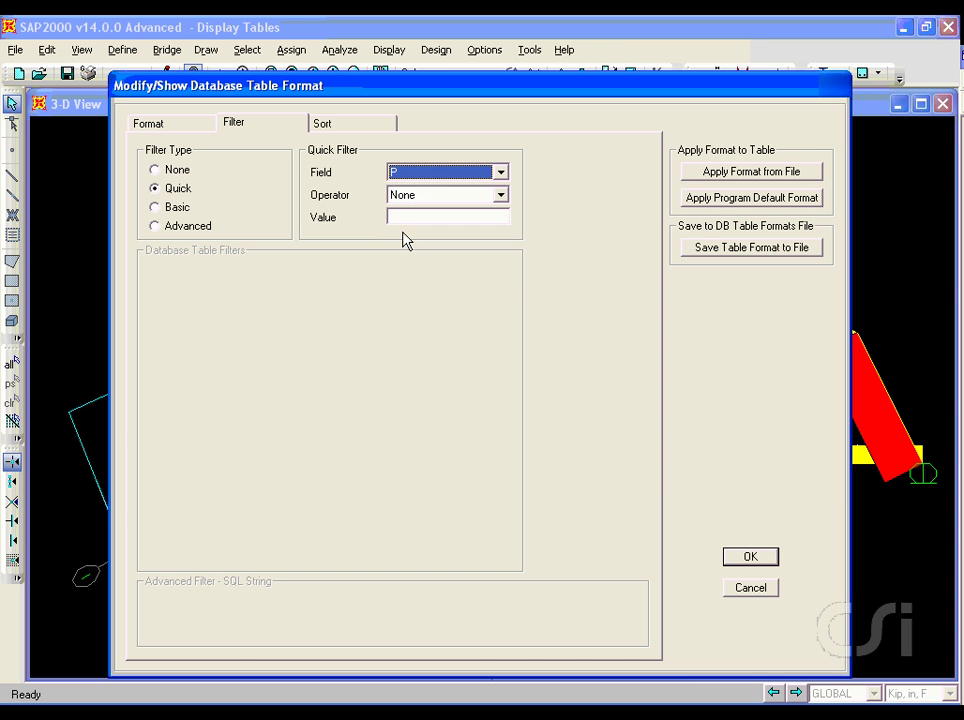
left_click(415, 197)
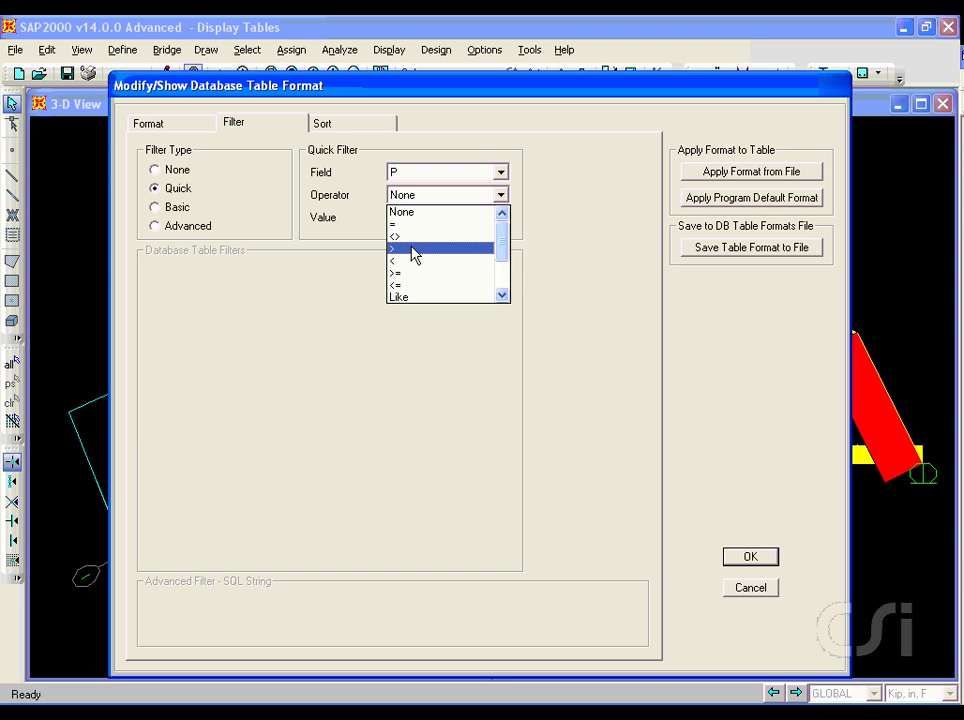
left_click(415, 250)
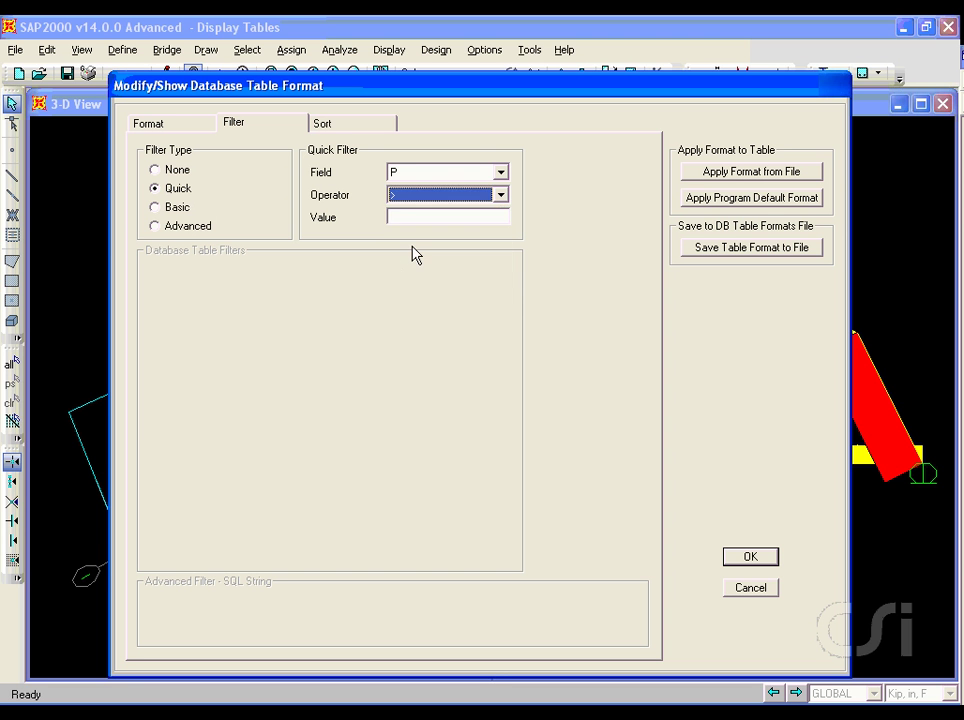
left_click(437, 216)
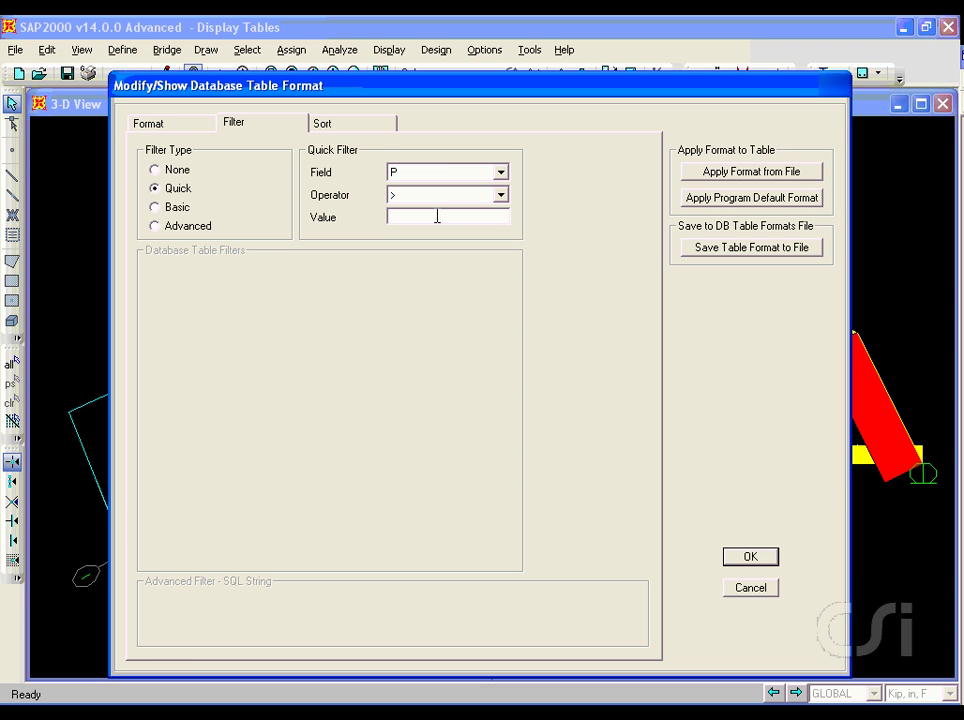
type("5000")
Examine the Basic filter type and the operators it offers for the P field.
left_click(179, 208)
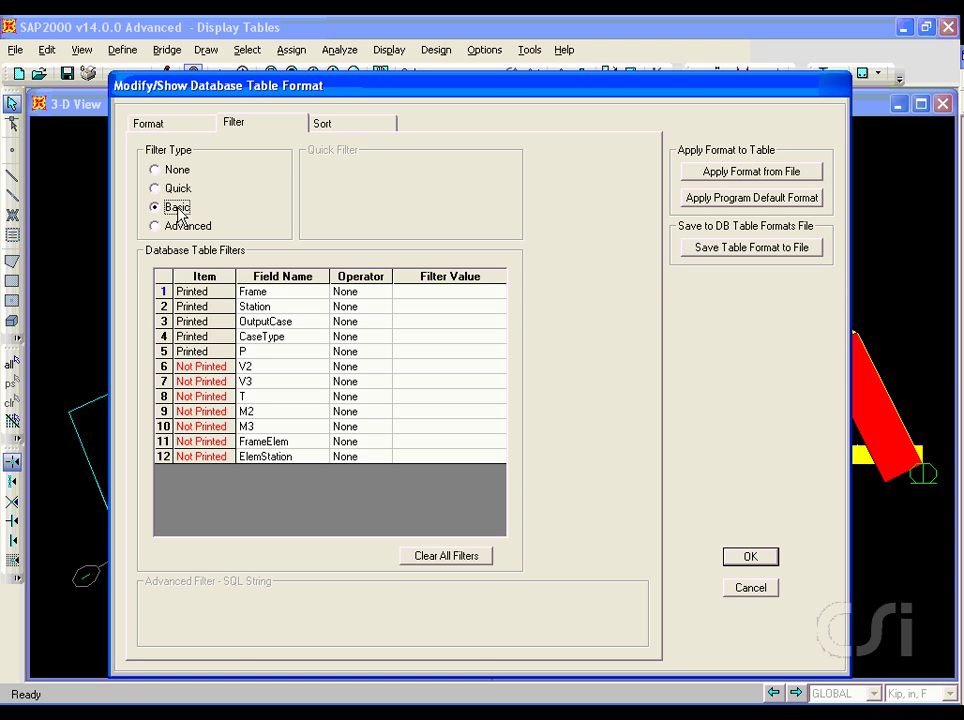
left_click(352, 356)
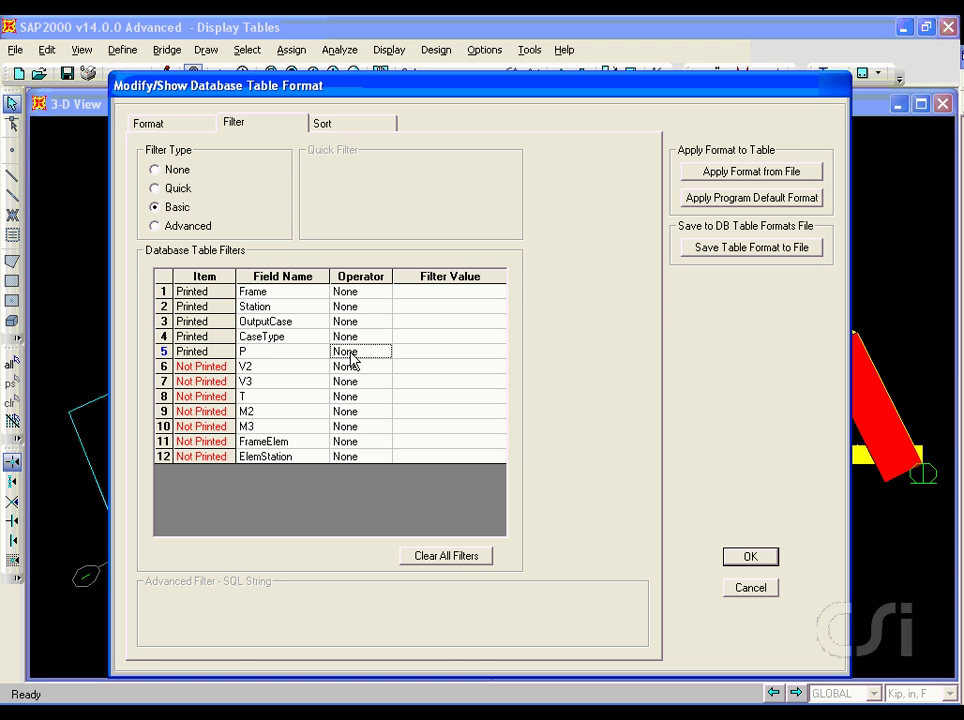
left_click(352, 358)
left_click(399, 352)
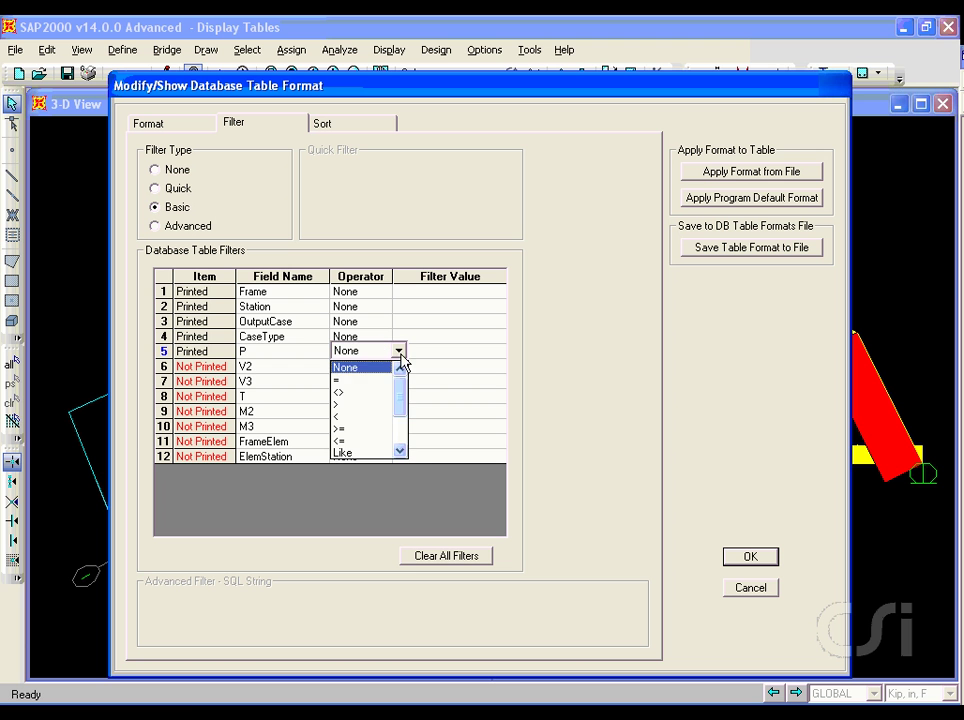
mouse_move(405, 372)
left_mouse_down()
mouse_move(400, 425)
mouse_move(401, 372)
left_mouse_up()
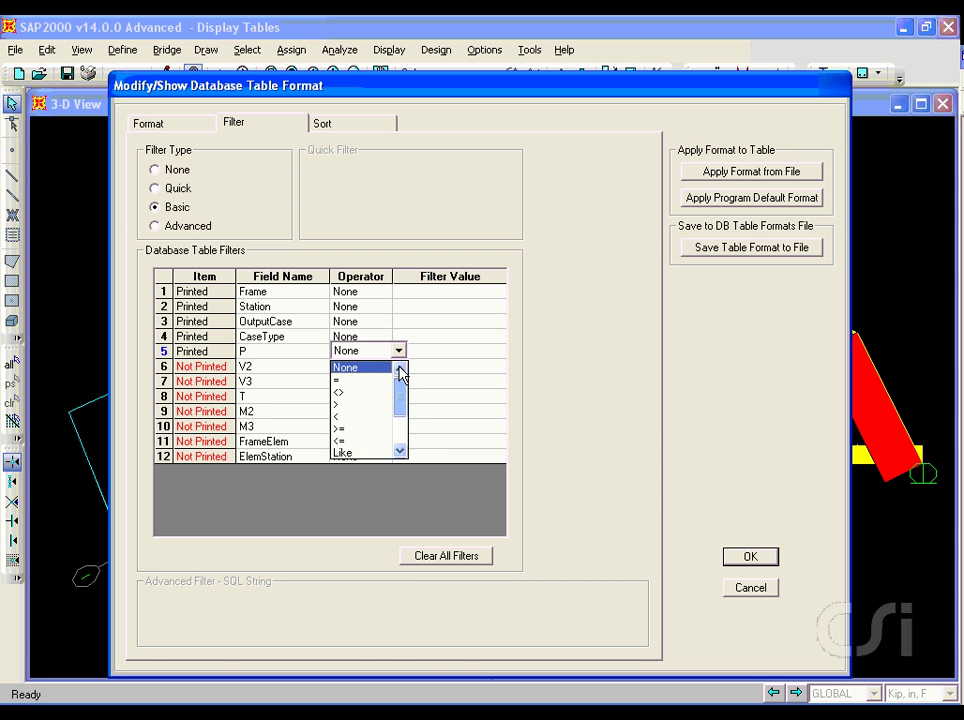
left_click(428, 357)
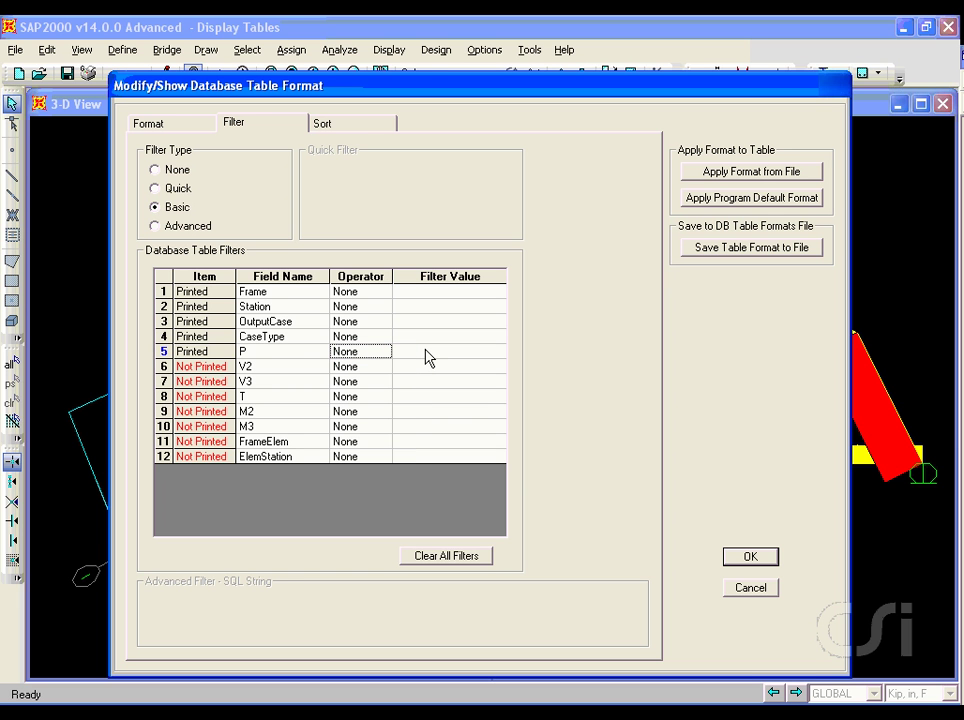
Return to the Quick filter type with P > 5000 and apply it to the table.
left_click(177, 190)
left_click(414, 216)
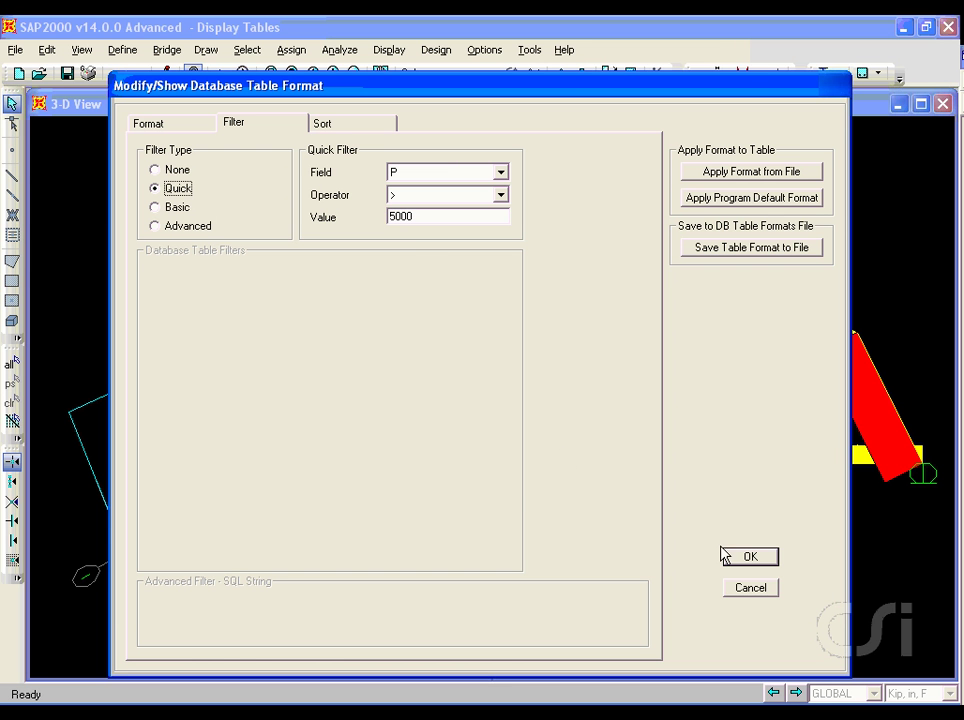
left_click(751, 558)
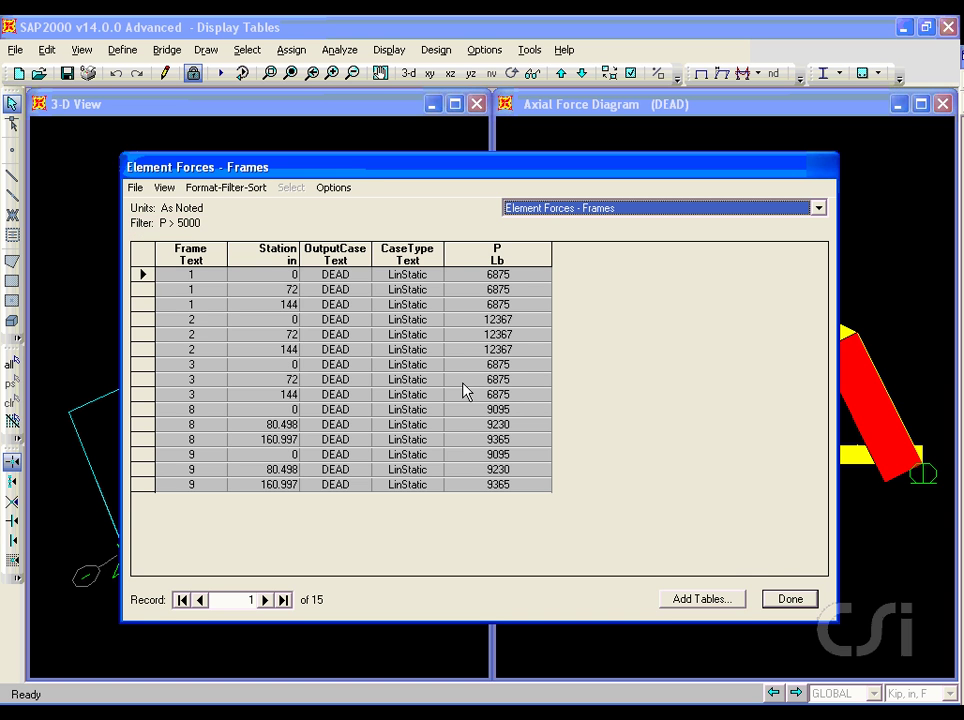
Sort the frame forces table by the P field in ascending order.
left_click(244, 196)
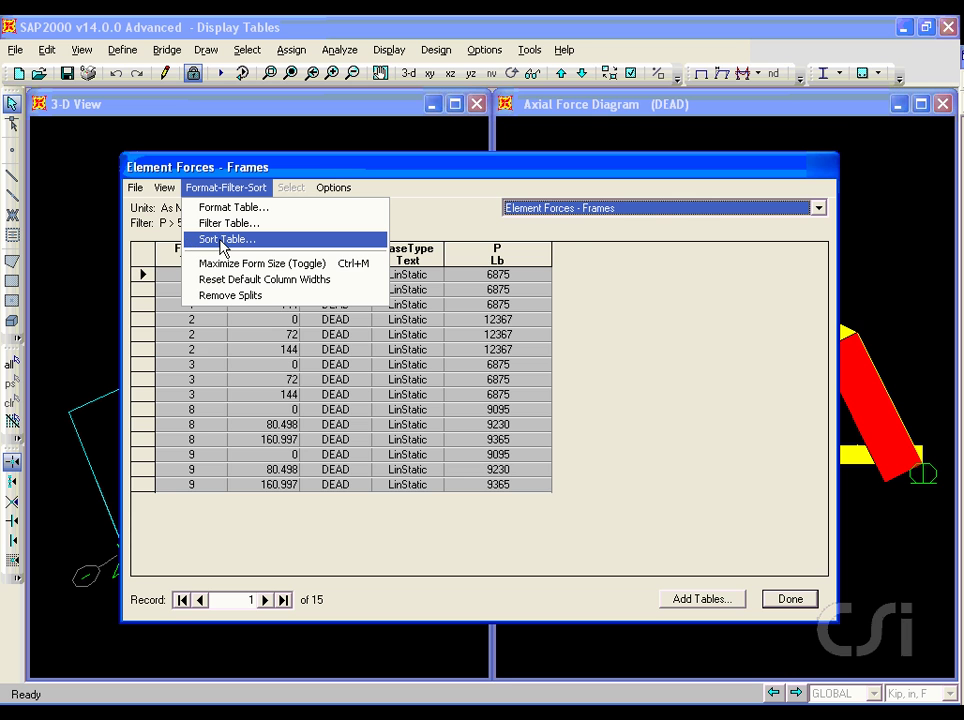
left_click(222, 241)
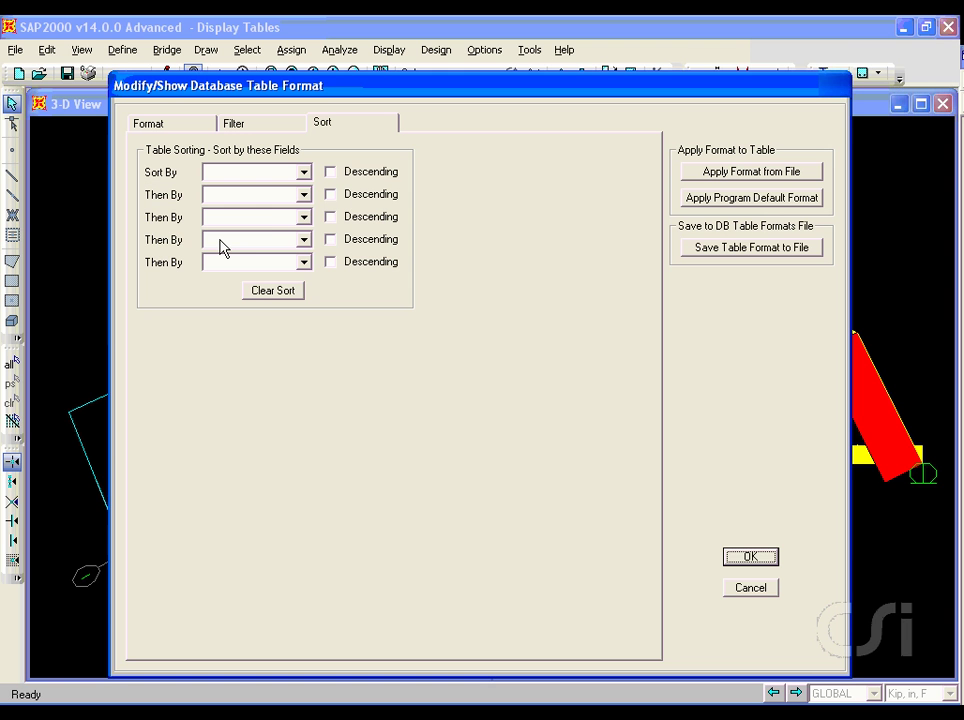
left_click(303, 173)
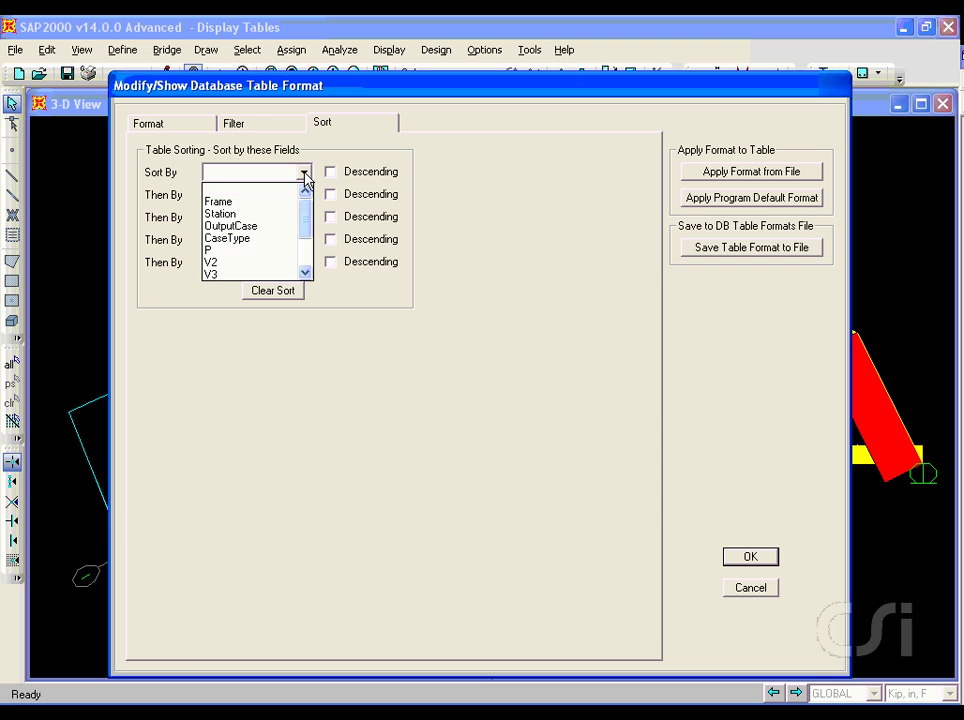
left_click(240, 250)
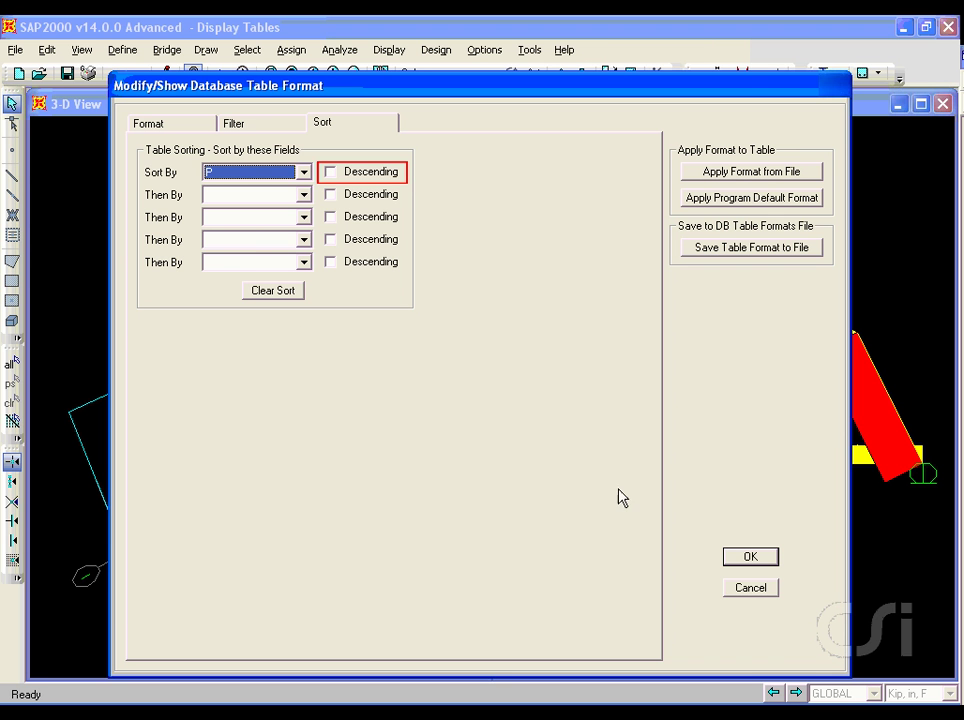
left_click(752, 557)
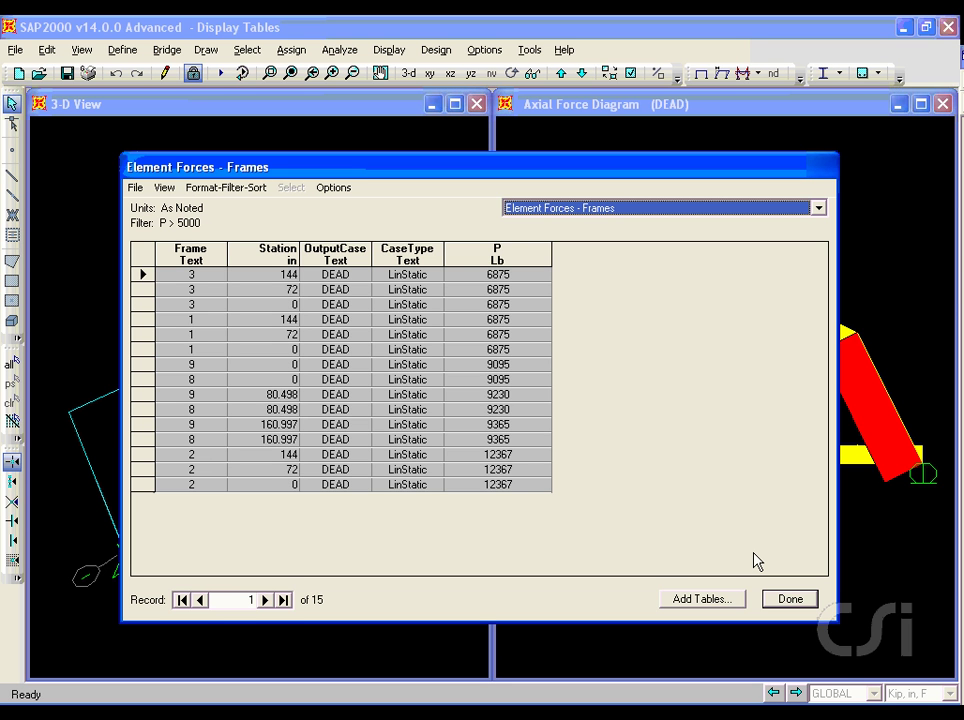
Save the frame forces table format to a formats file named "Table format" in the Model folder and close the format settings.
left_click(225, 188)
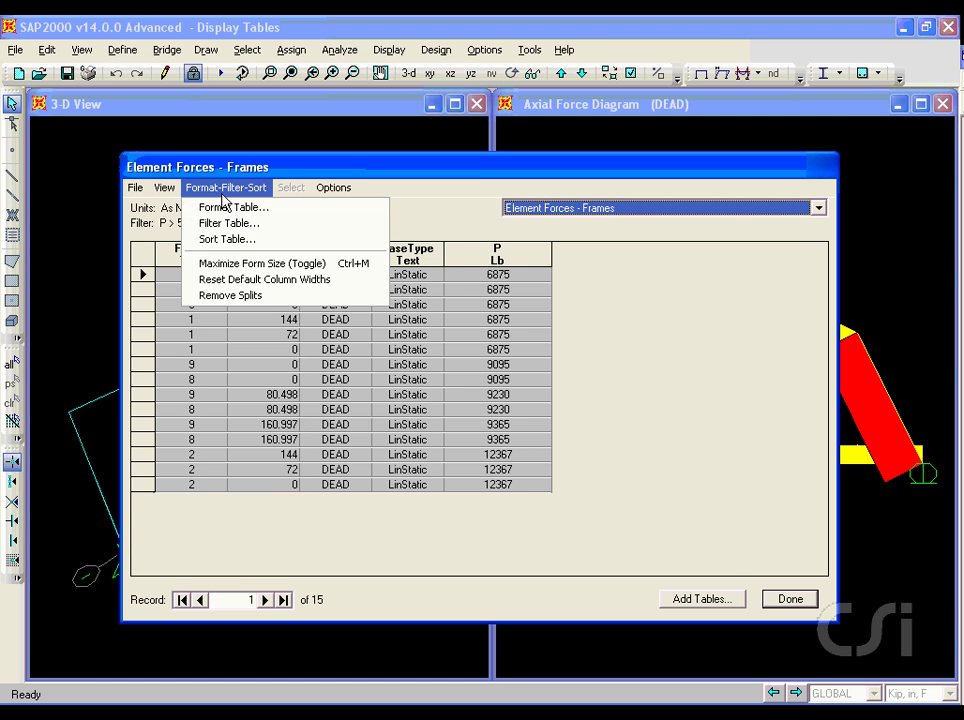
left_click(226, 208)
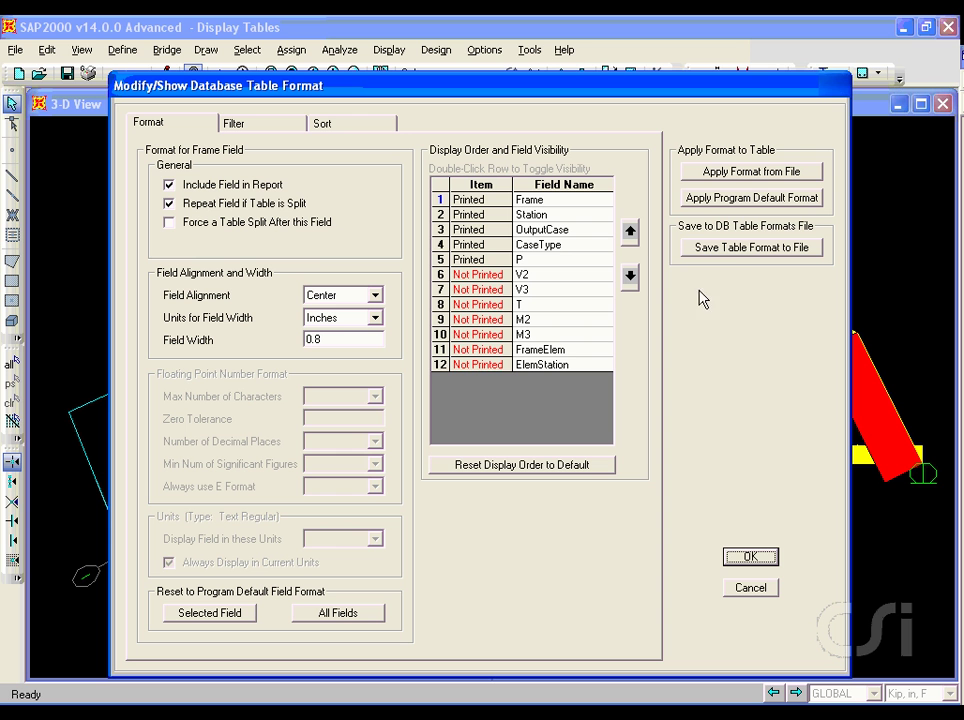
left_click(752, 247)
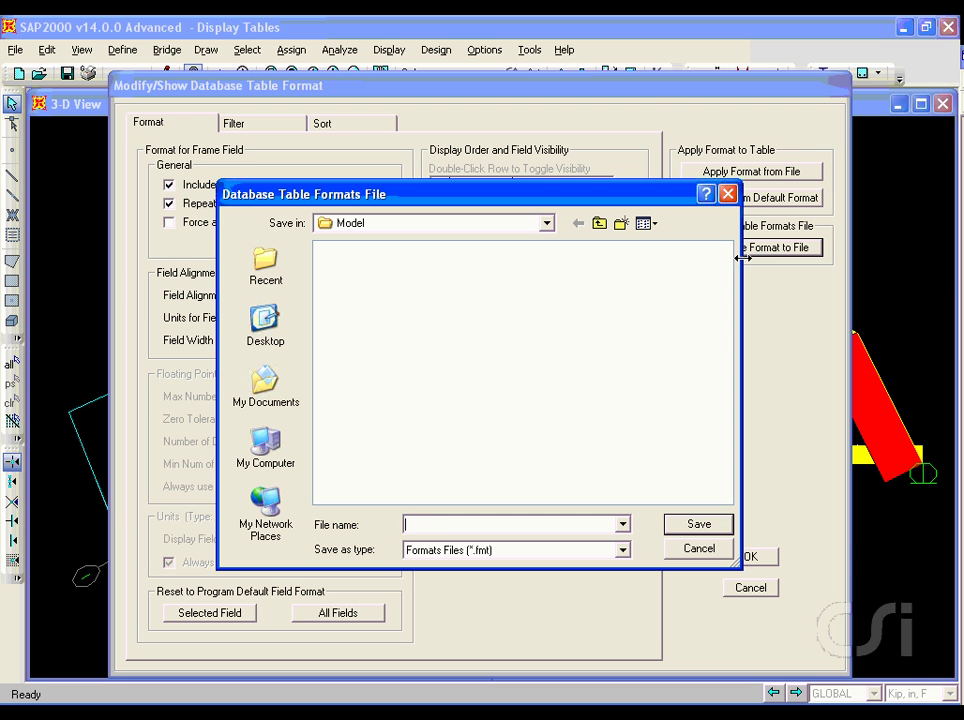
type("Table format")
left_click(690, 527)
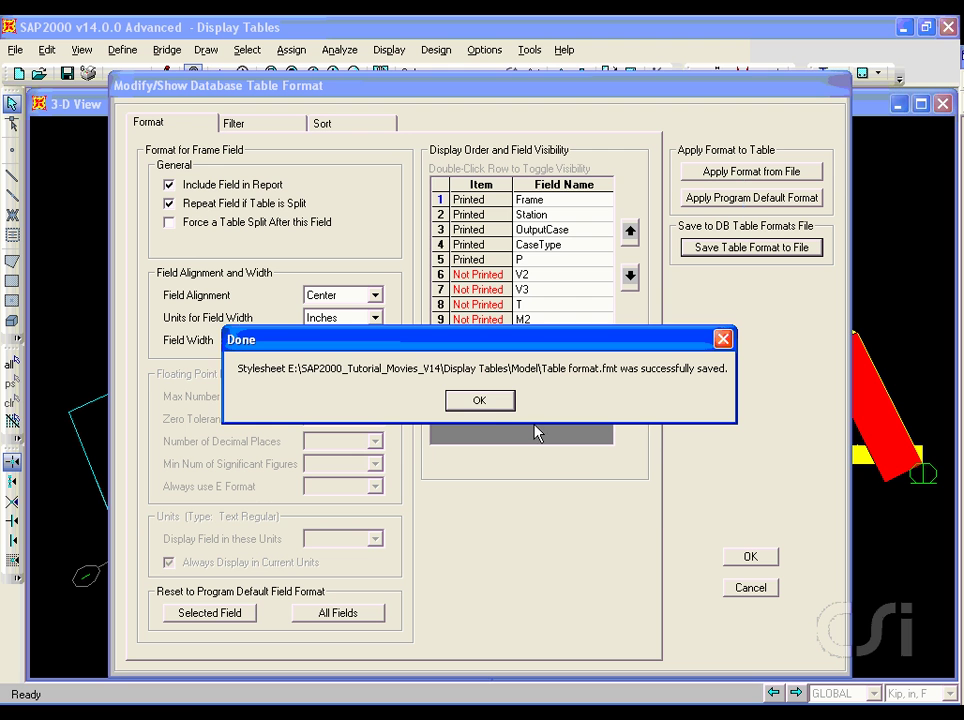
left_click(480, 400)
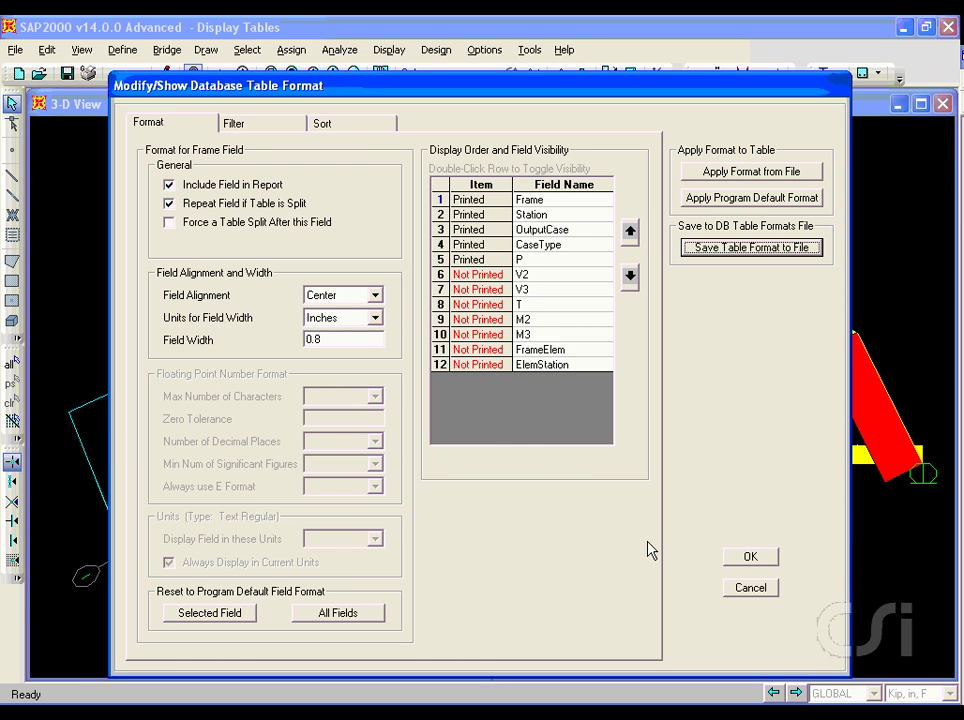
left_click(750, 558)
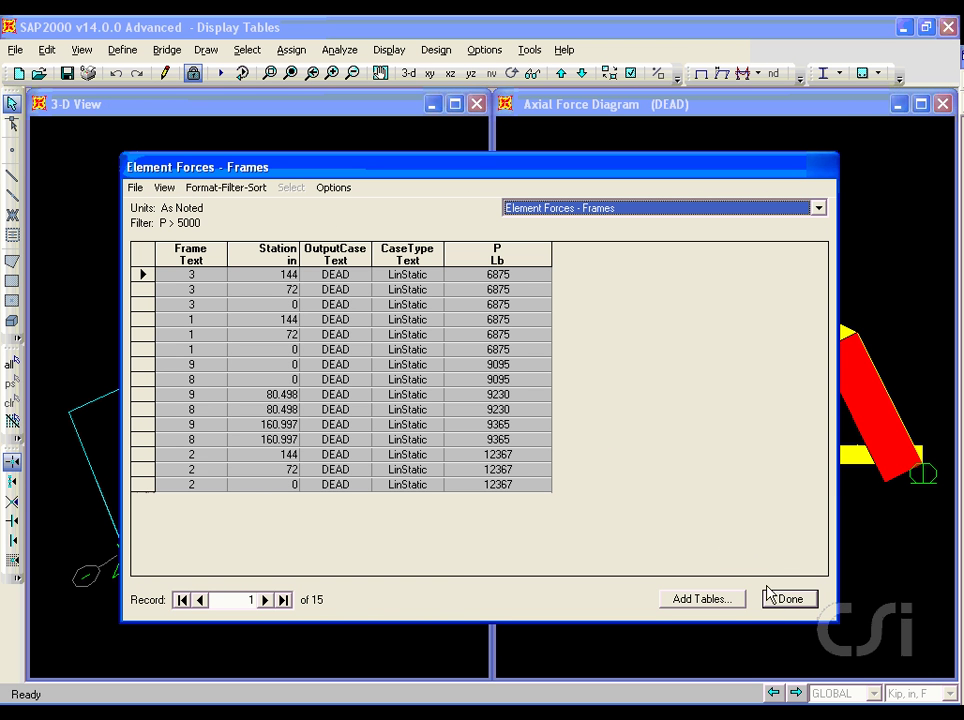
Close the frame forces table and display the selected Element Output tables again.
left_click(790, 600)
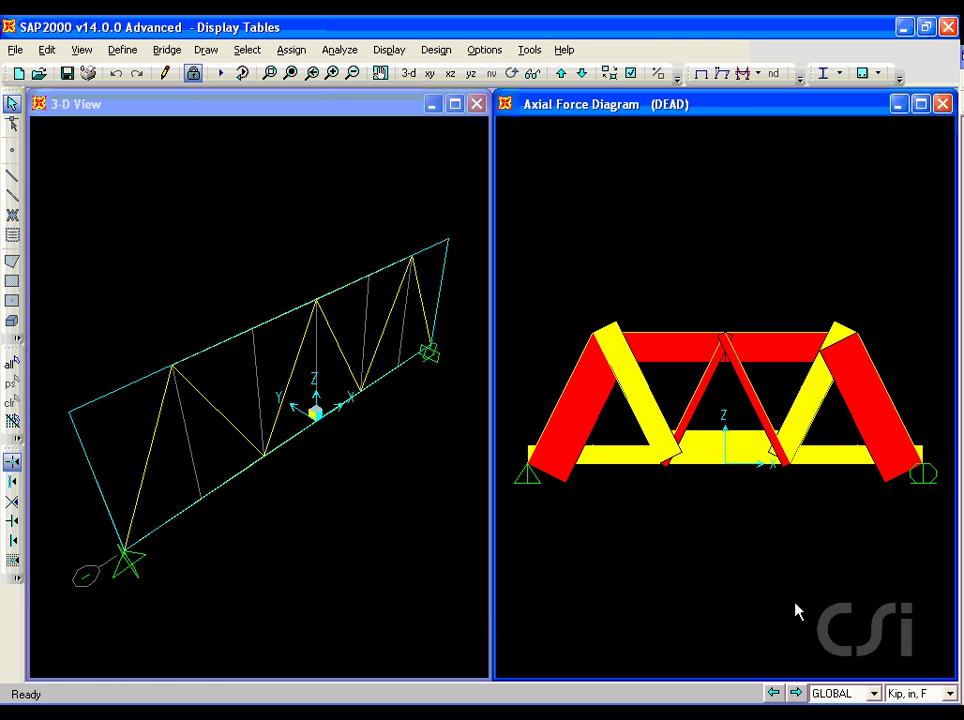
left_click(405, 55)
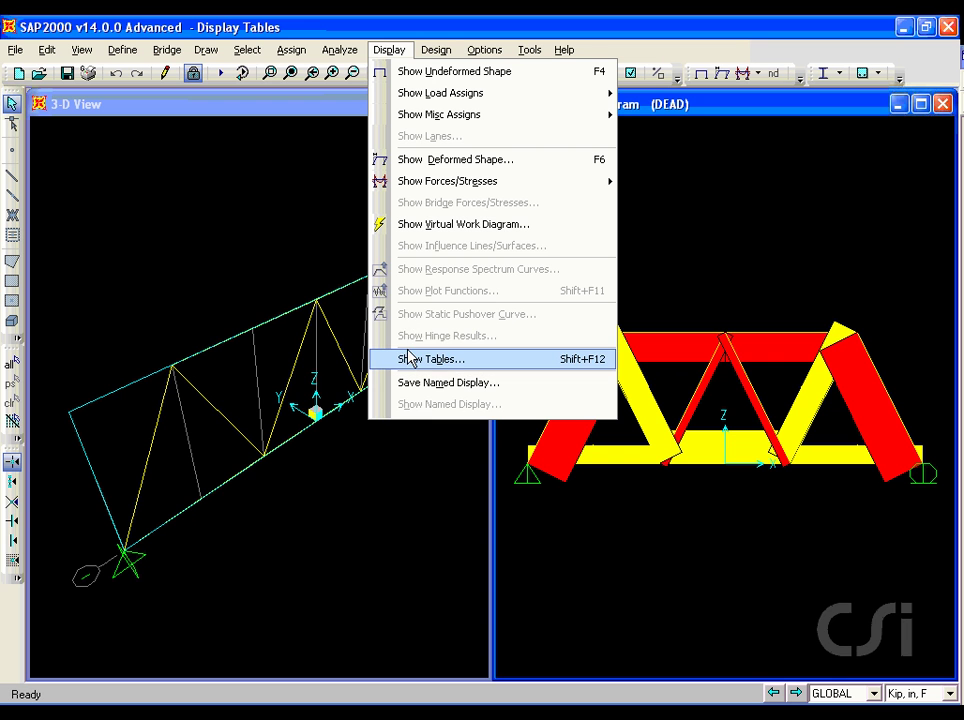
left_click(465, 372)
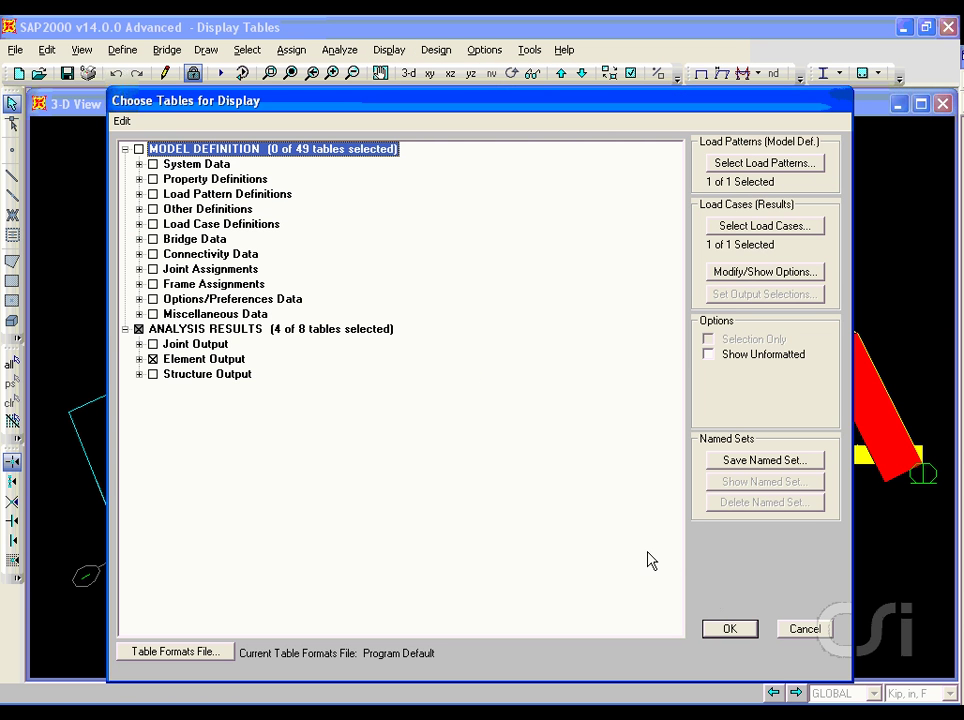
left_click(729, 628)
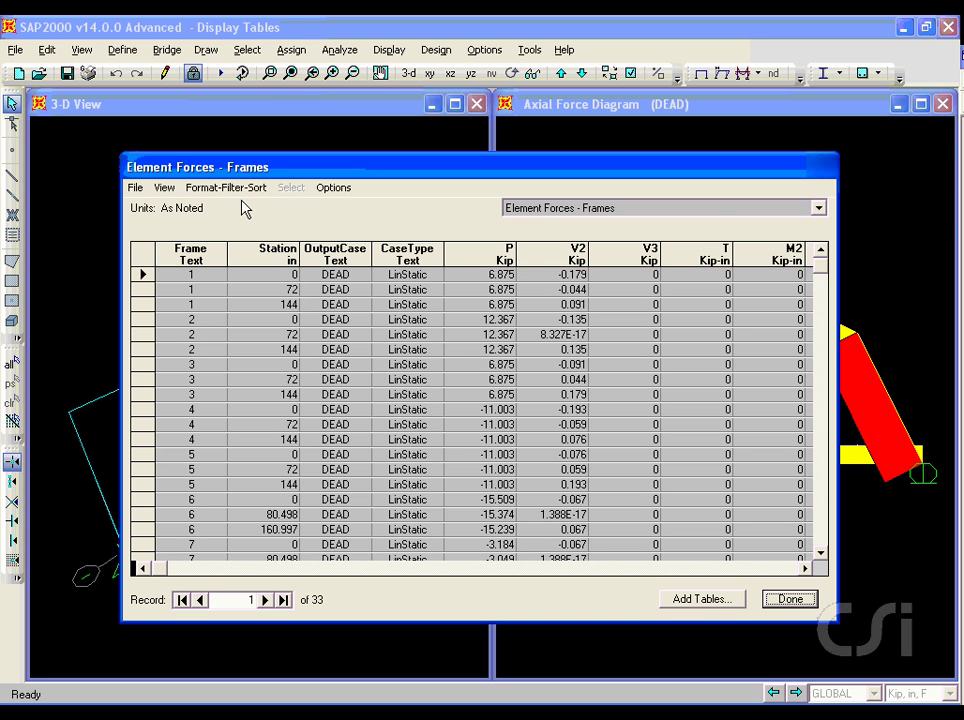
Apply the saved format file Table format.fmt to the current frame forces table.
left_click(134, 187)
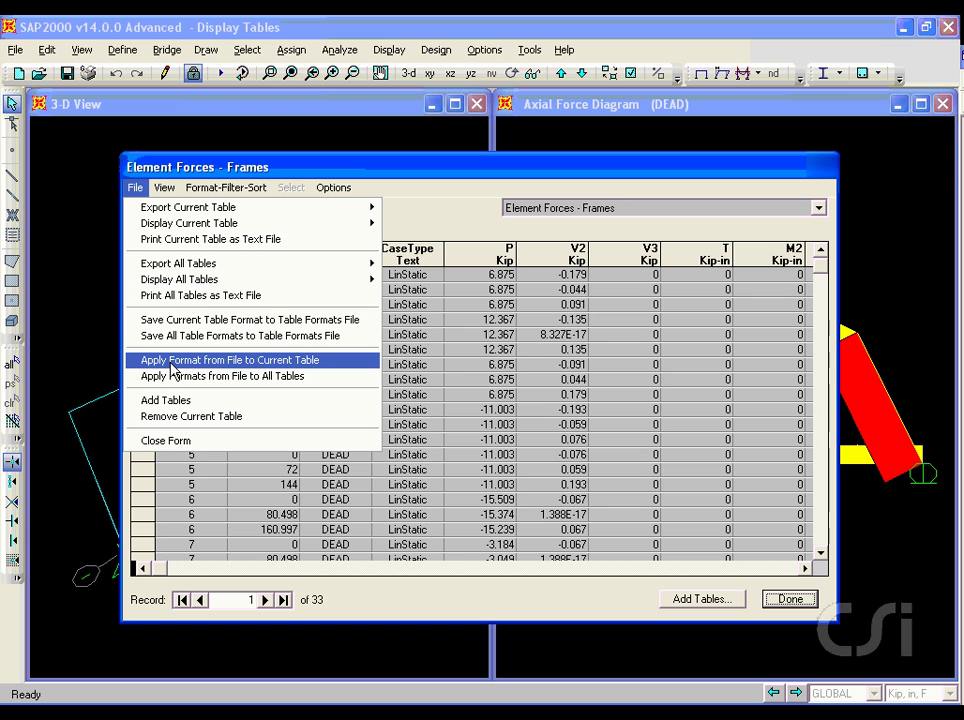
left_click(293, 366)
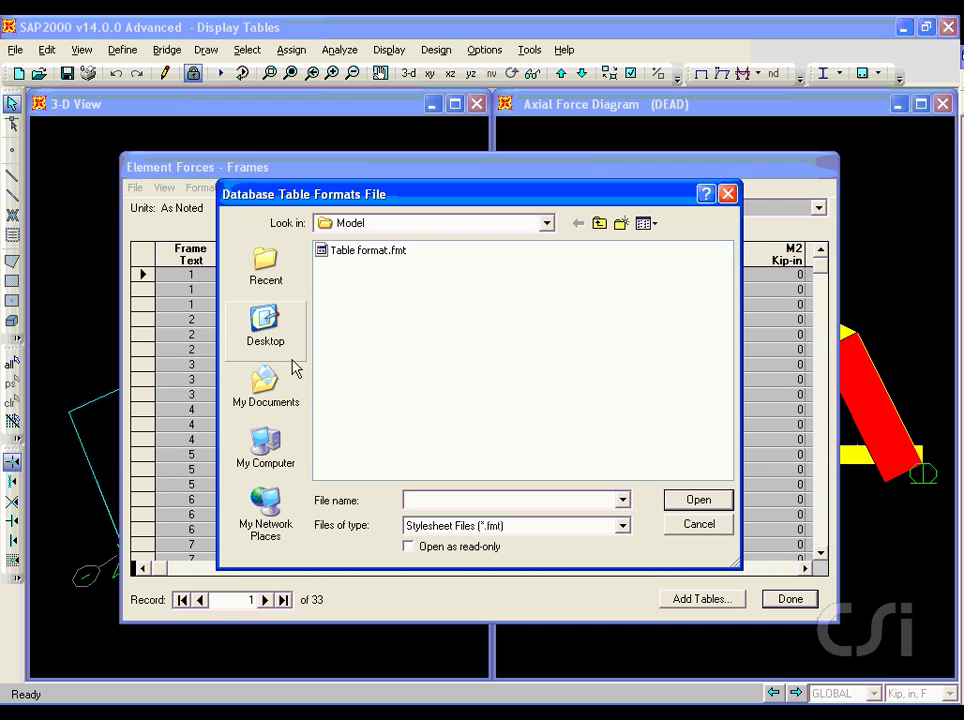
left_click(368, 256)
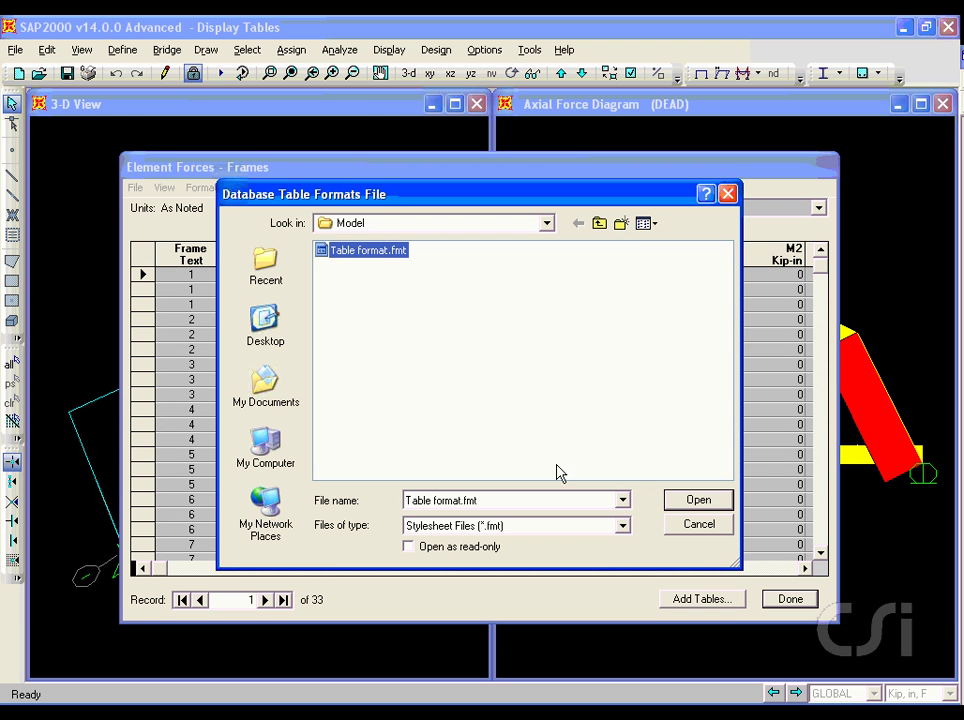
left_click(681, 503)
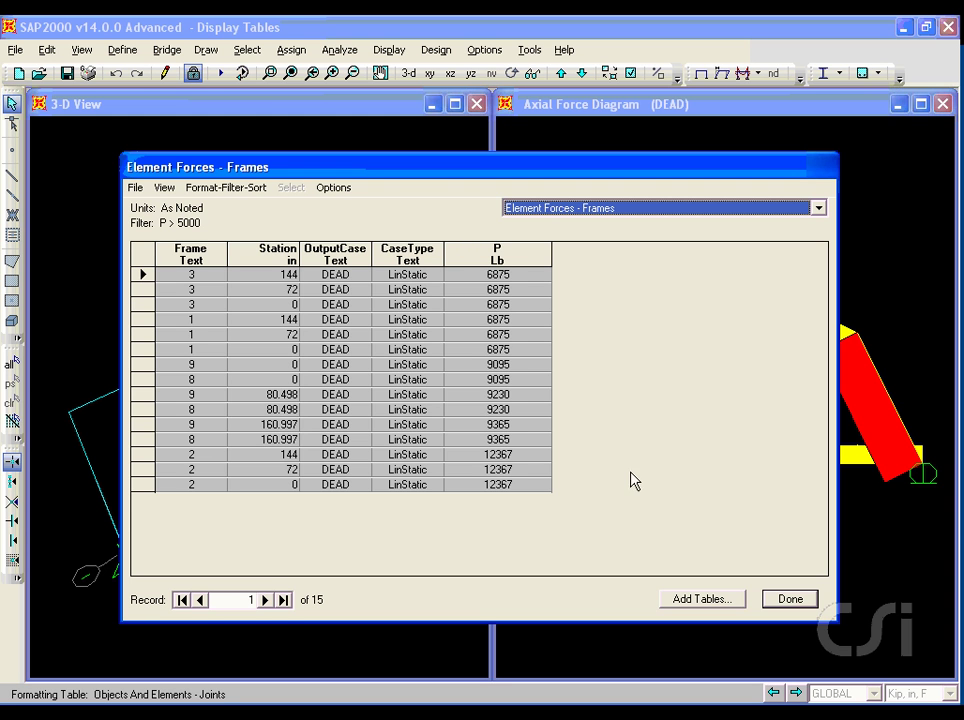
Display the current frame forces table in Word as an RTF file named "table" in the Model folder, and close the Word document.
left_click(140, 188)
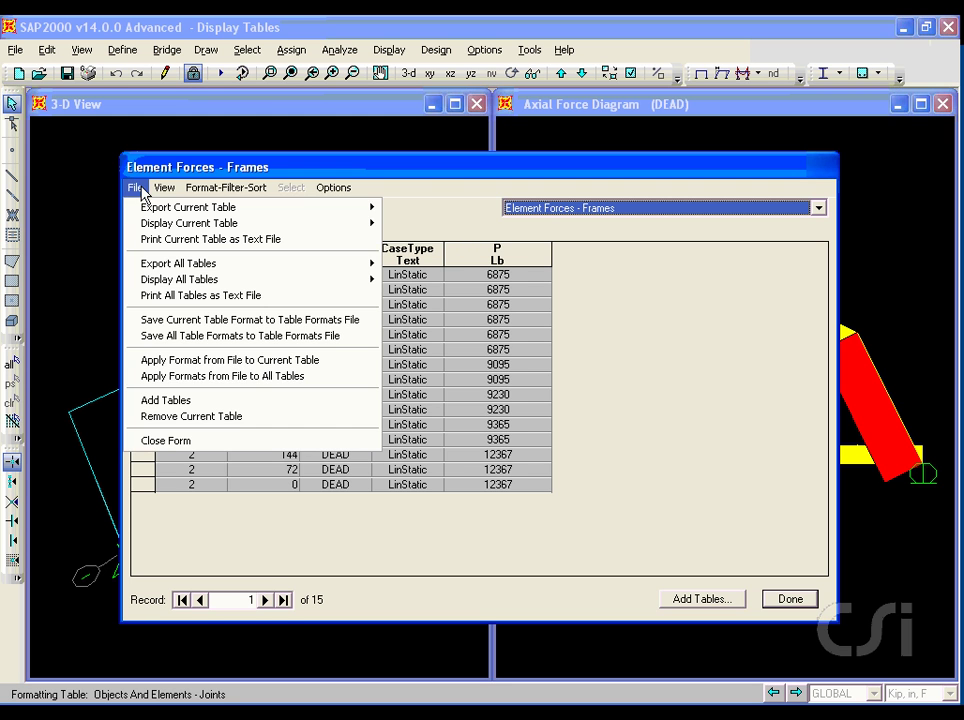
mouse_move(152, 227)
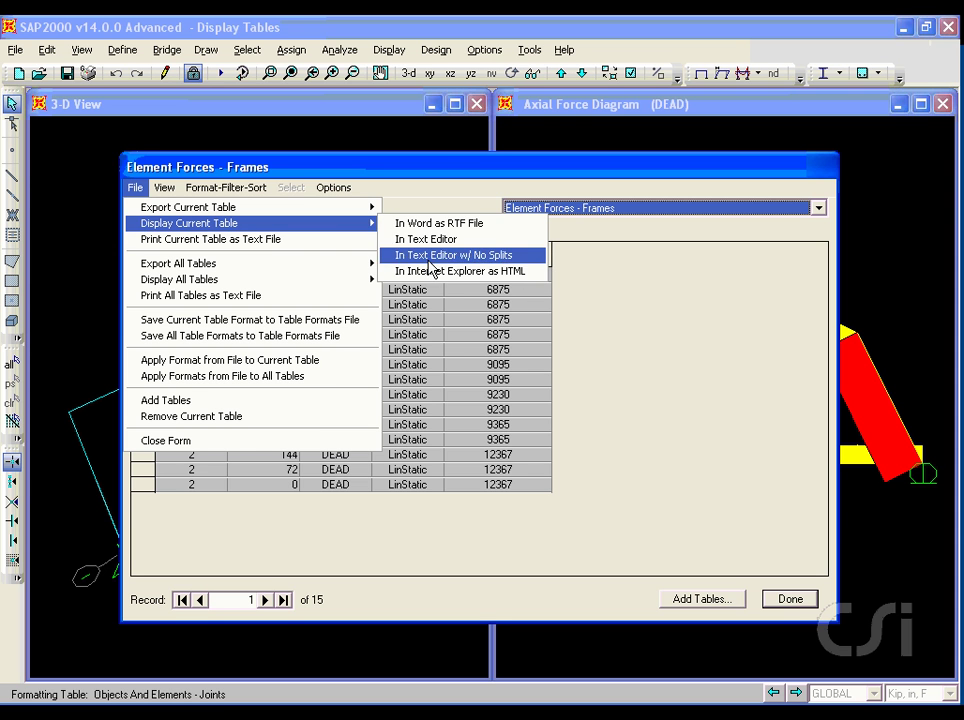
left_click(432, 224)
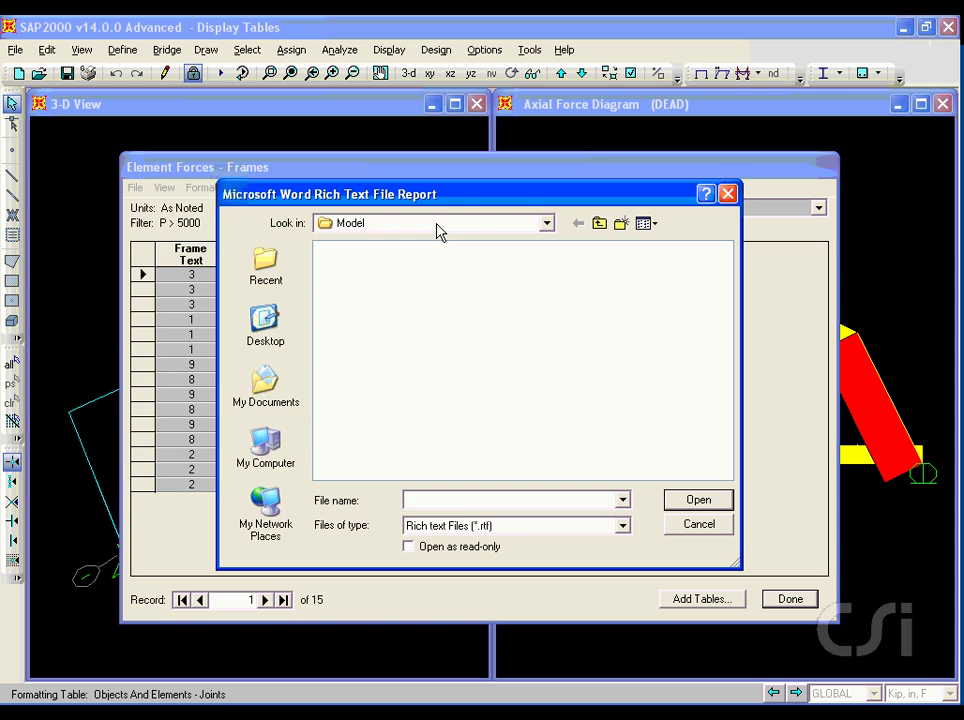
type("table")
left_click(698, 501)
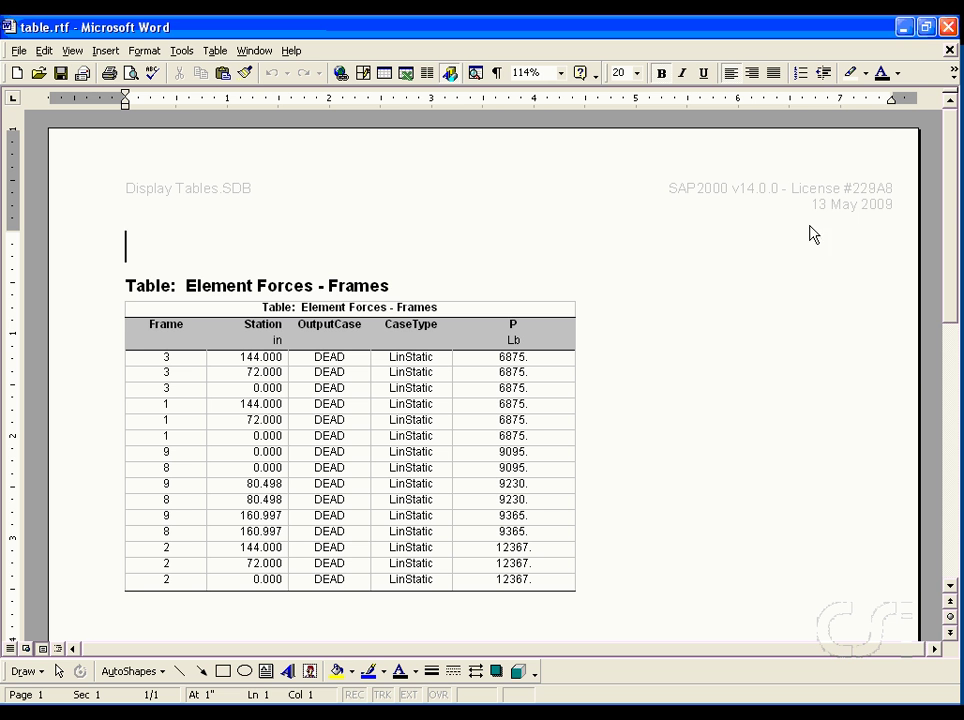
left_click(944, 22)
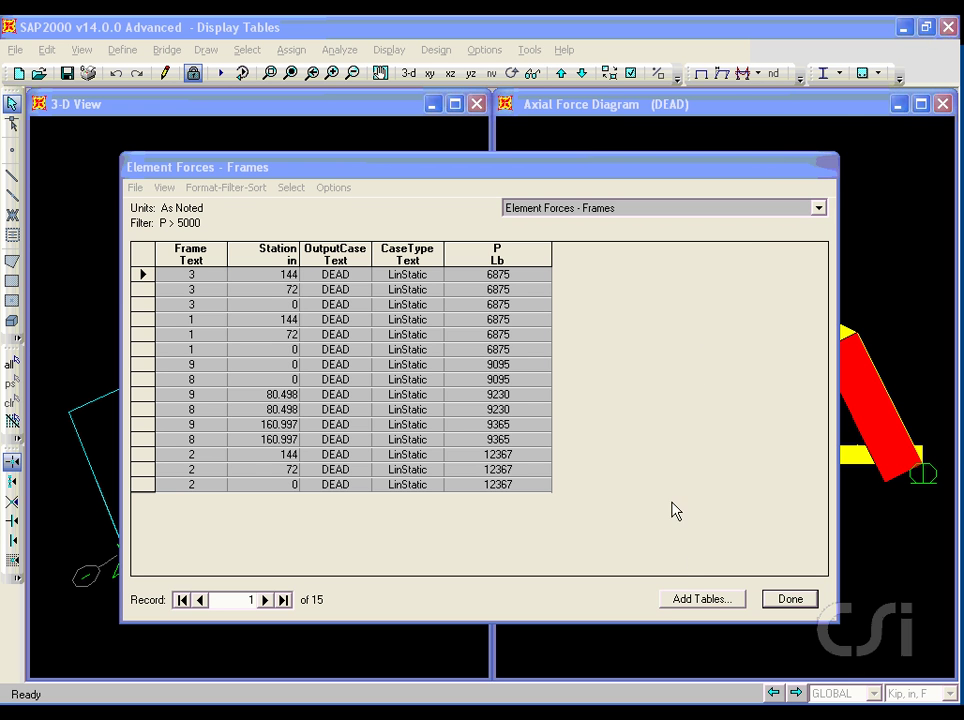
Add only the Joint Coordinates table from Connectivity Data, with all analysis results deselected, and show it as the current table.
left_click(699, 603)
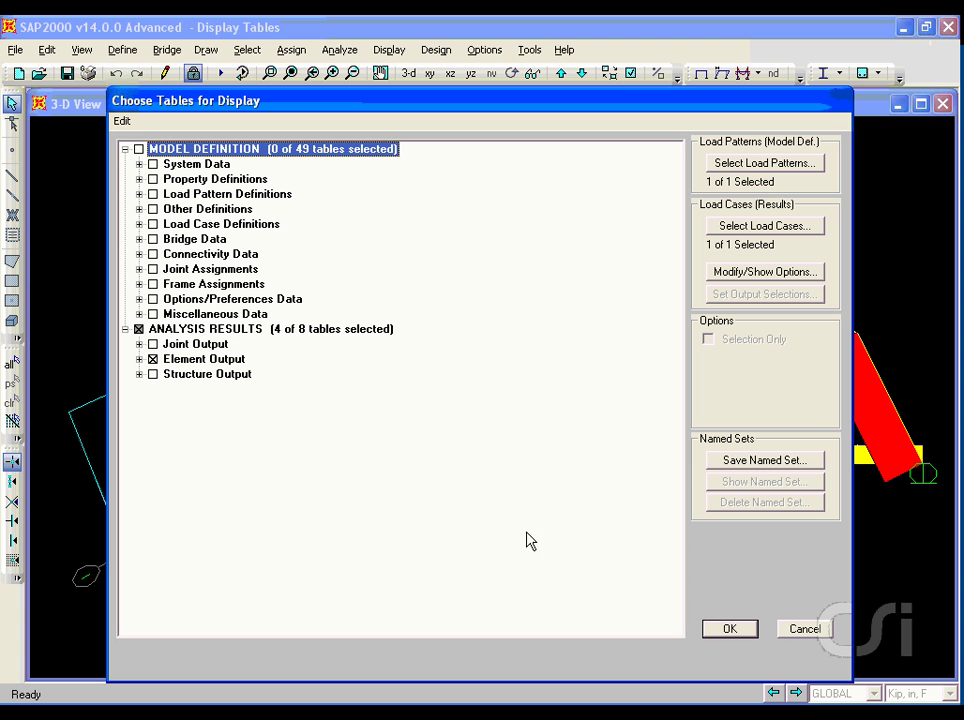
left_click(138, 330)
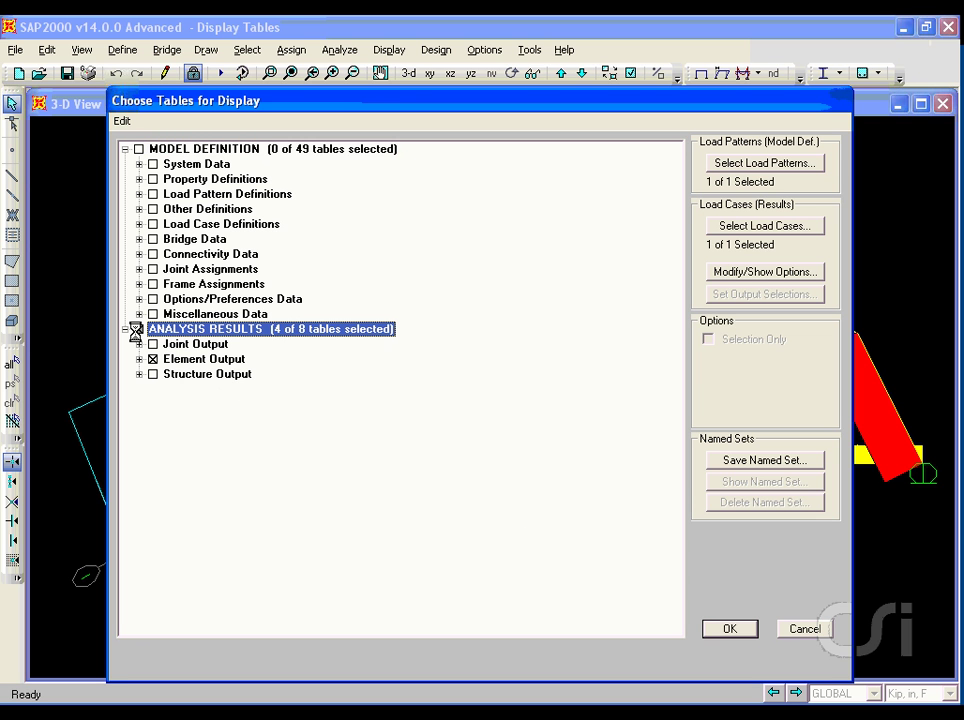
left_click(139, 254)
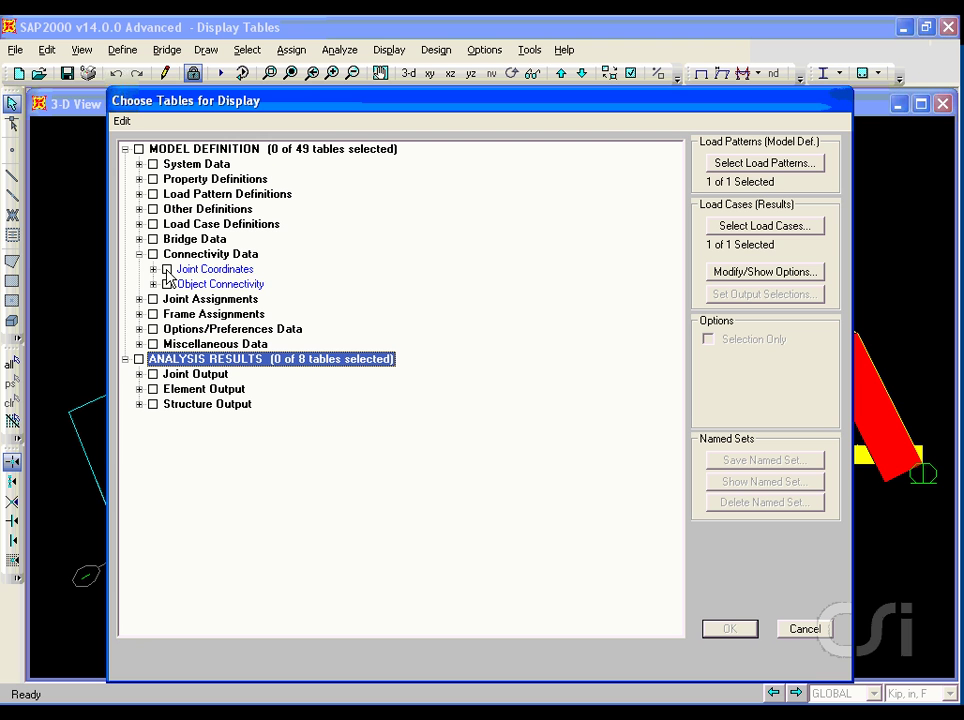
left_click(167, 270)
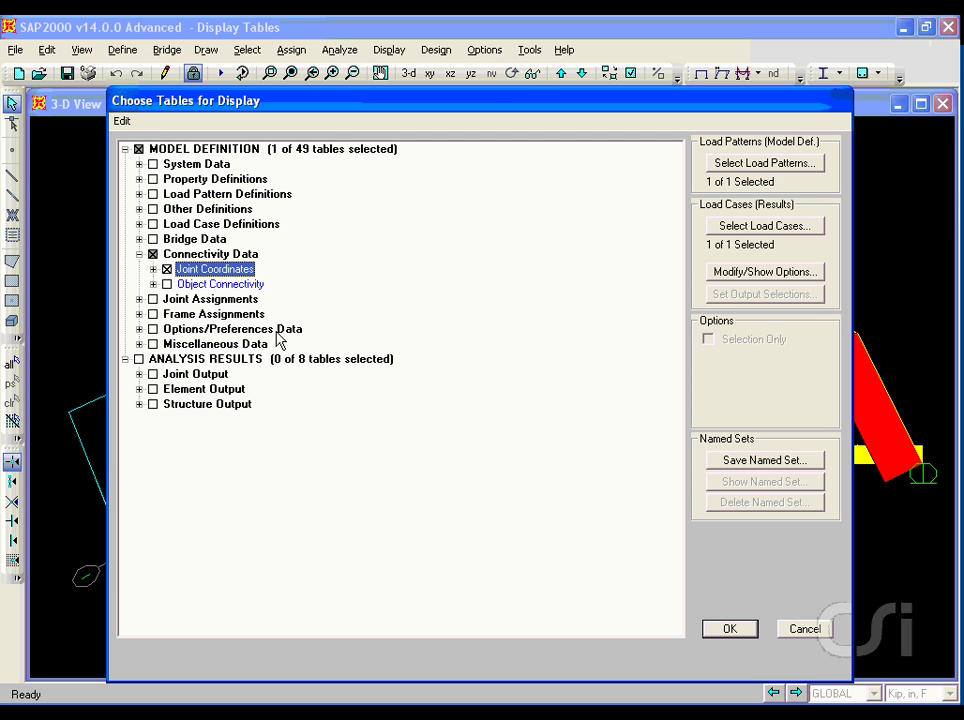
left_click(727, 629)
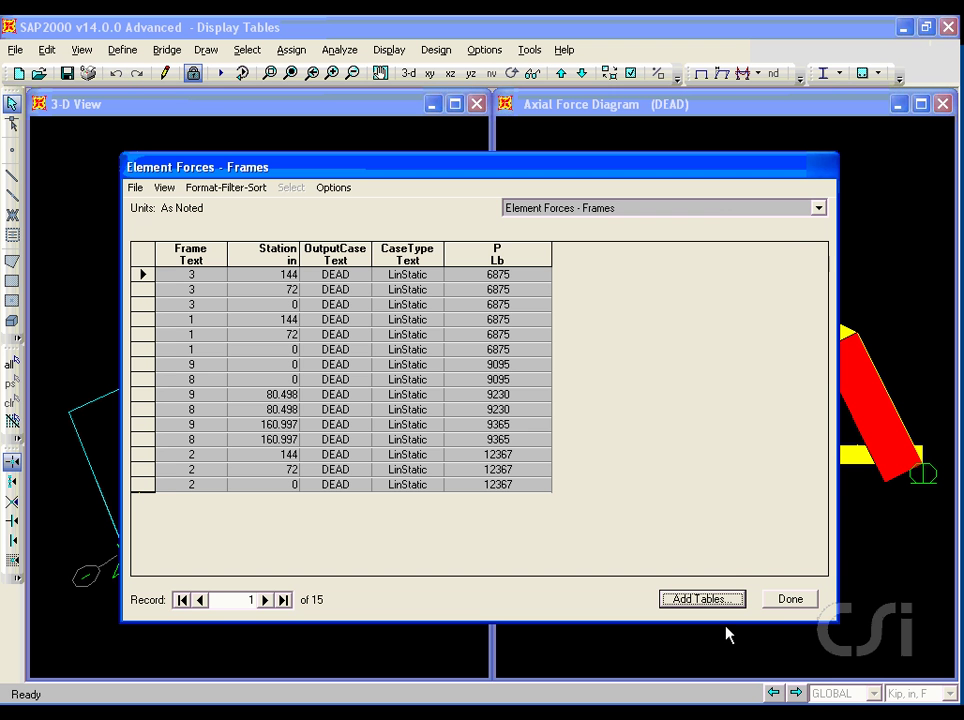
left_click(711, 210)
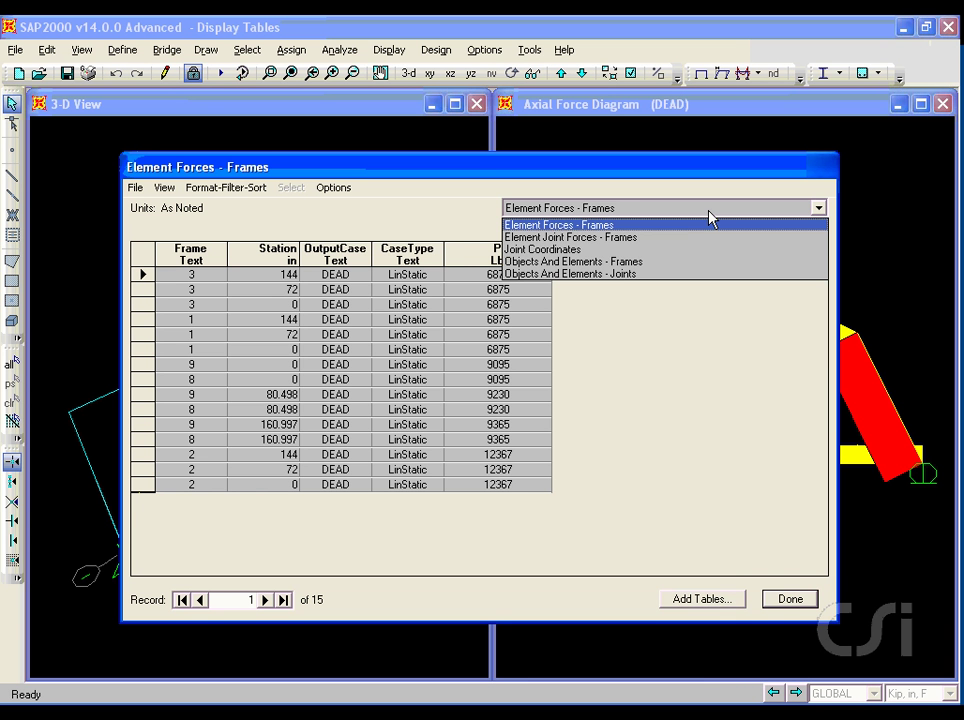
left_click(600, 251)
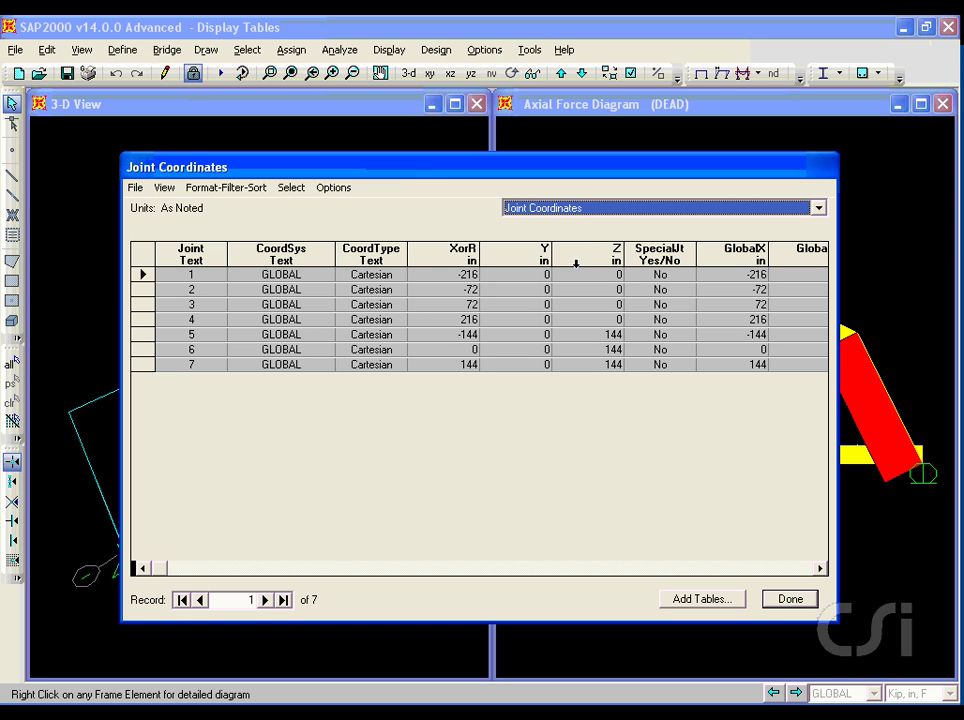
Apply a quick filter to the Joint Coordinates table for XorR Between "-200 and 200".
left_click(249, 196)
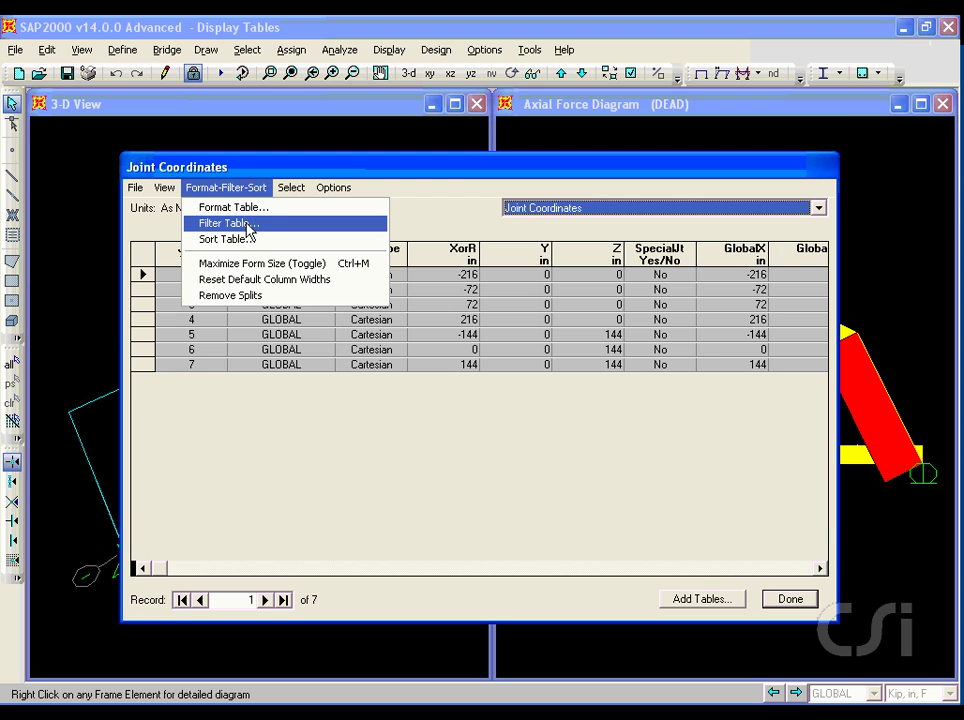
left_click(249, 226)
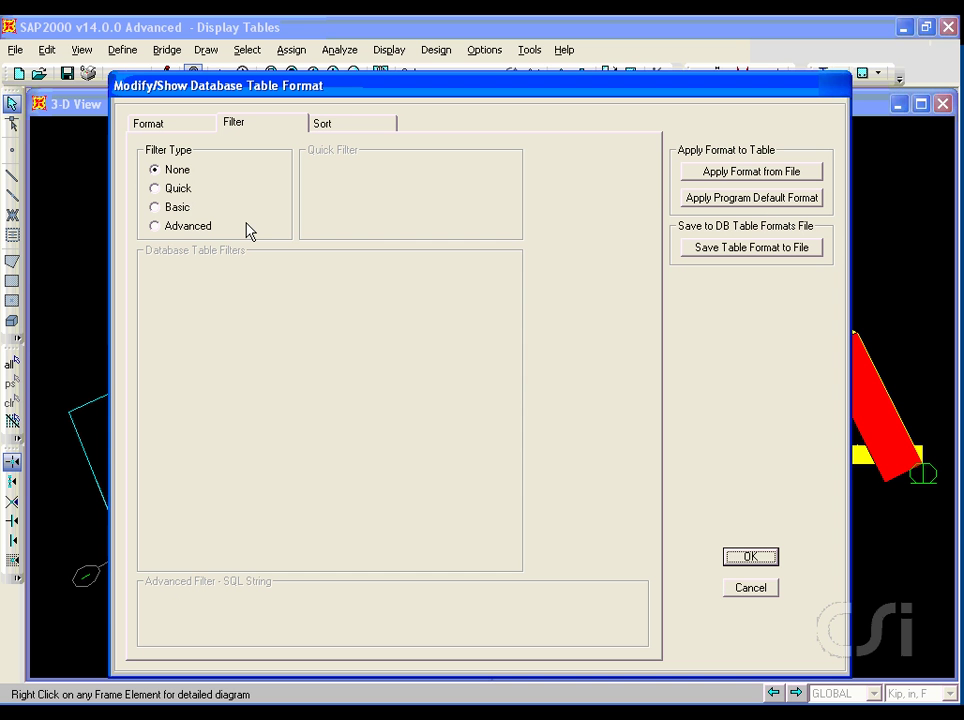
left_click(182, 190)
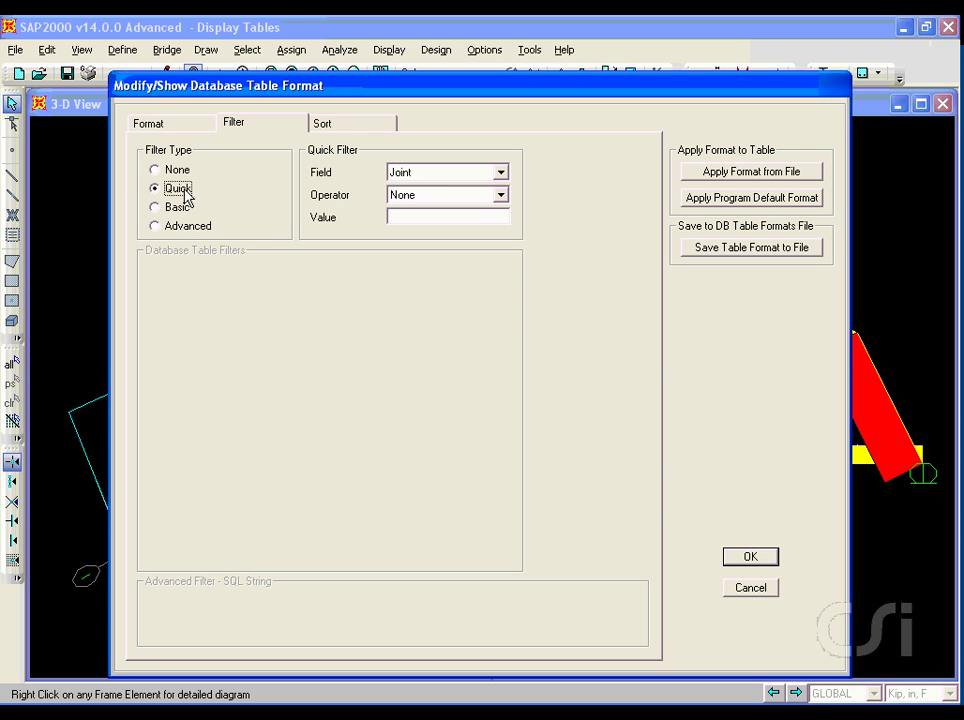
left_click(439, 176)
left_click(418, 238)
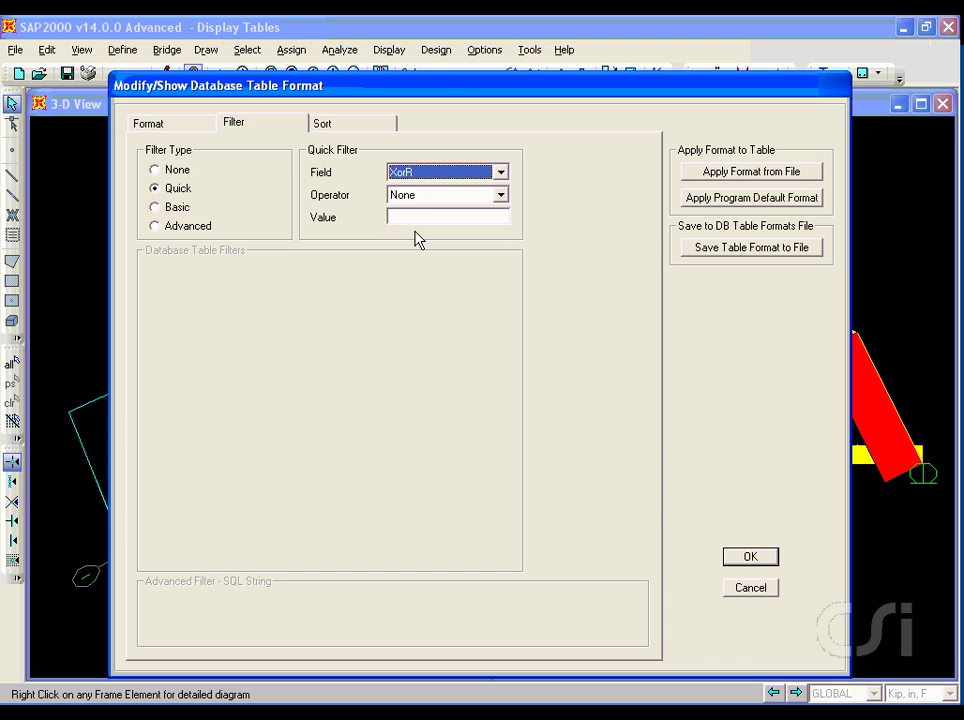
left_click(421, 197)
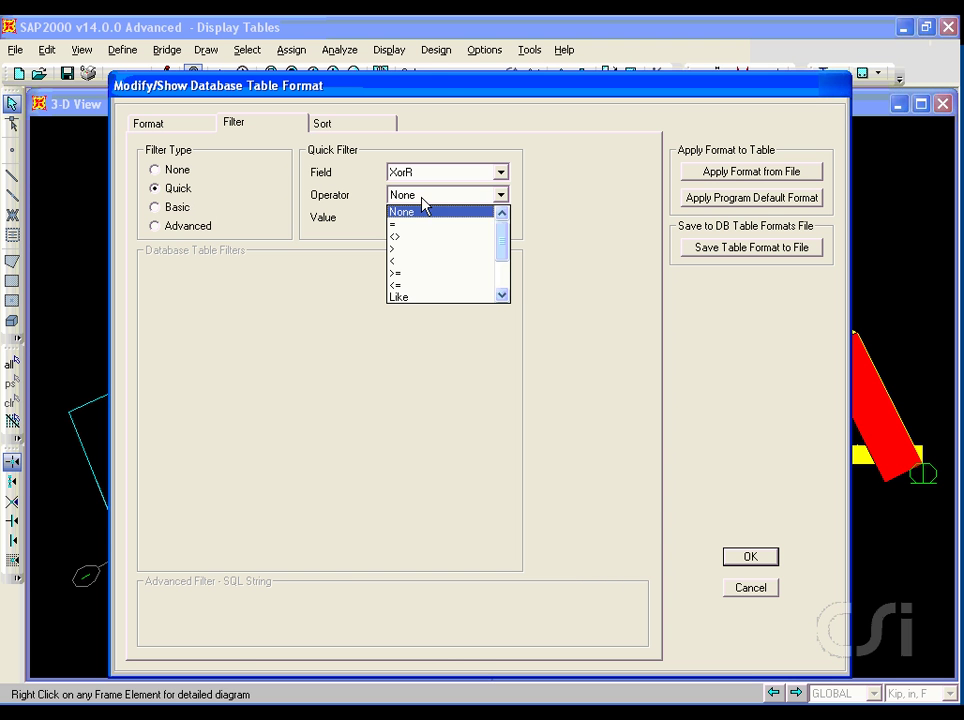
left_click_drag(501, 251, 501, 284)
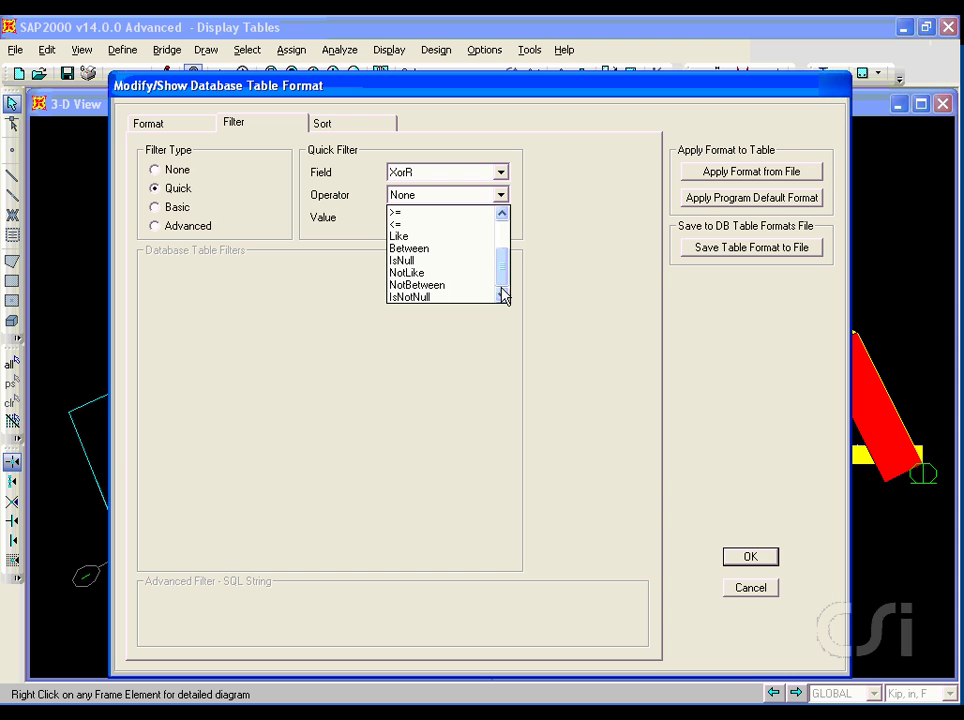
left_click(444, 250)
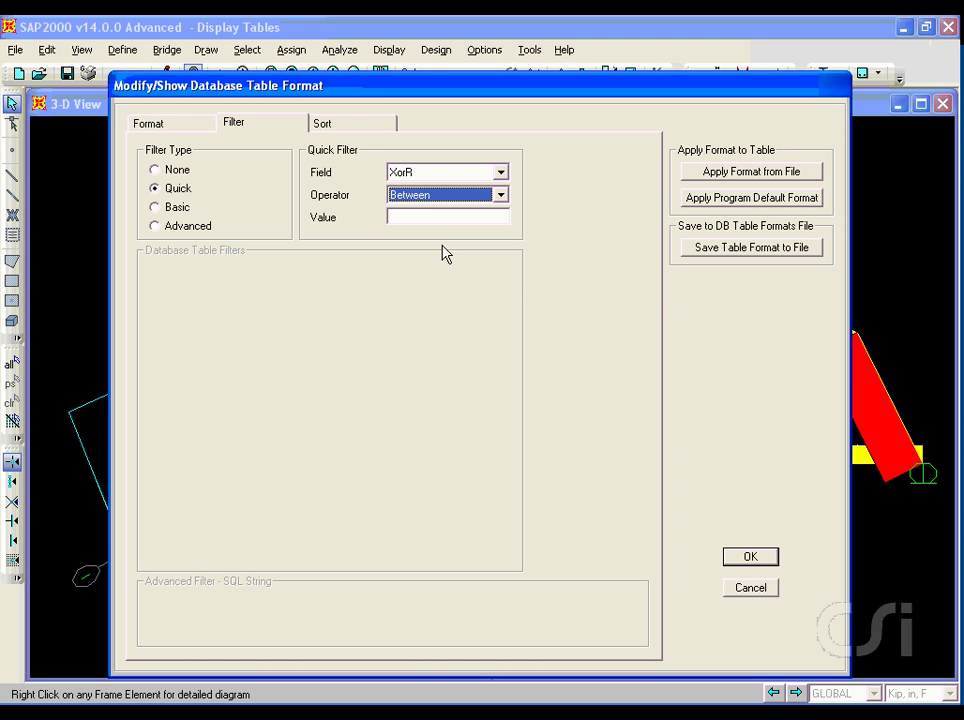
left_click(425, 220)
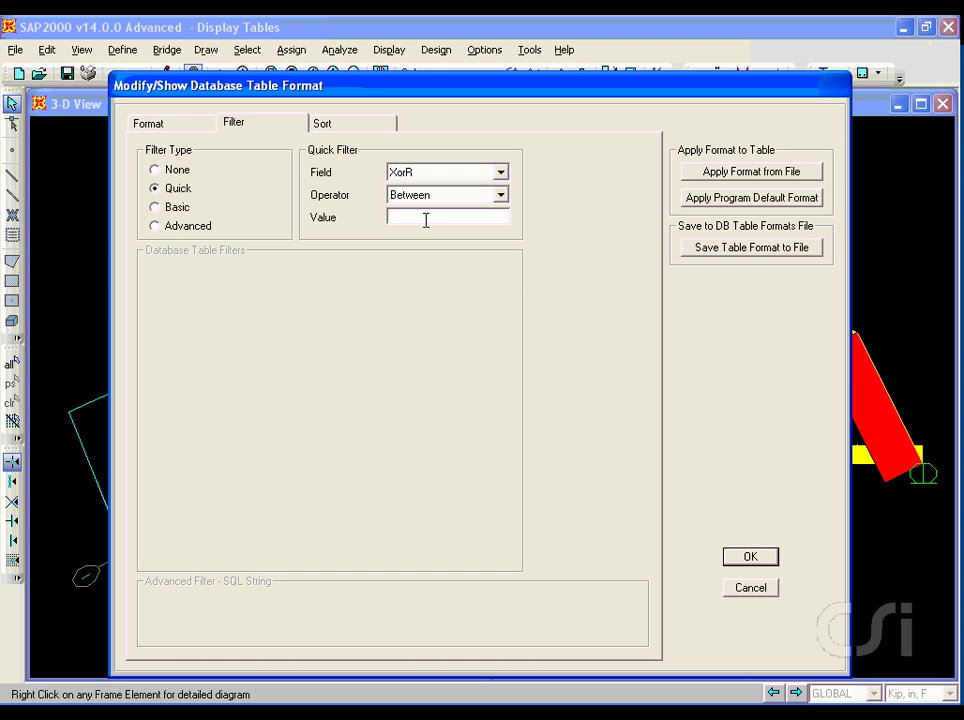
type("-200 and 200")
left_click(748, 558)
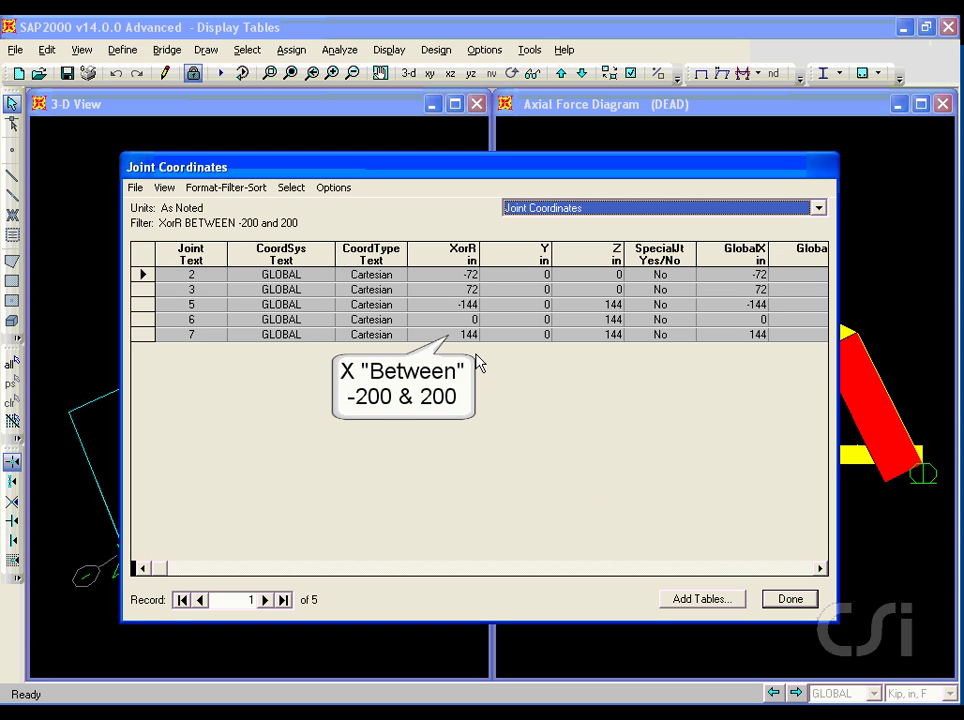
Set the CoordSys field in the Joint Coordinates table format to repeat if the table is split.
left_click(229, 190)
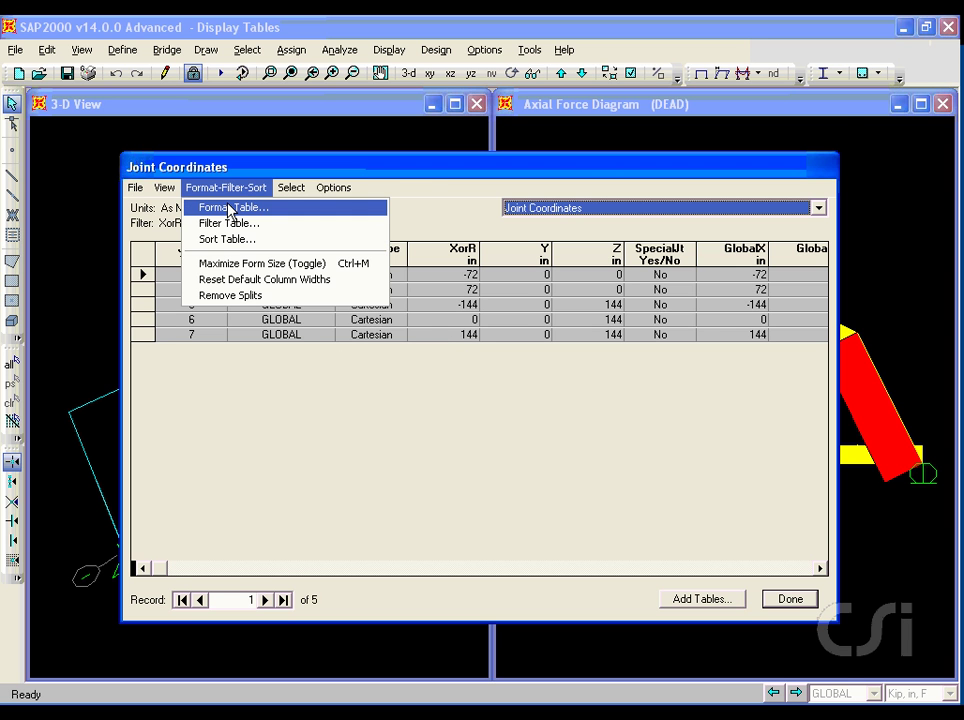
left_click(229, 208)
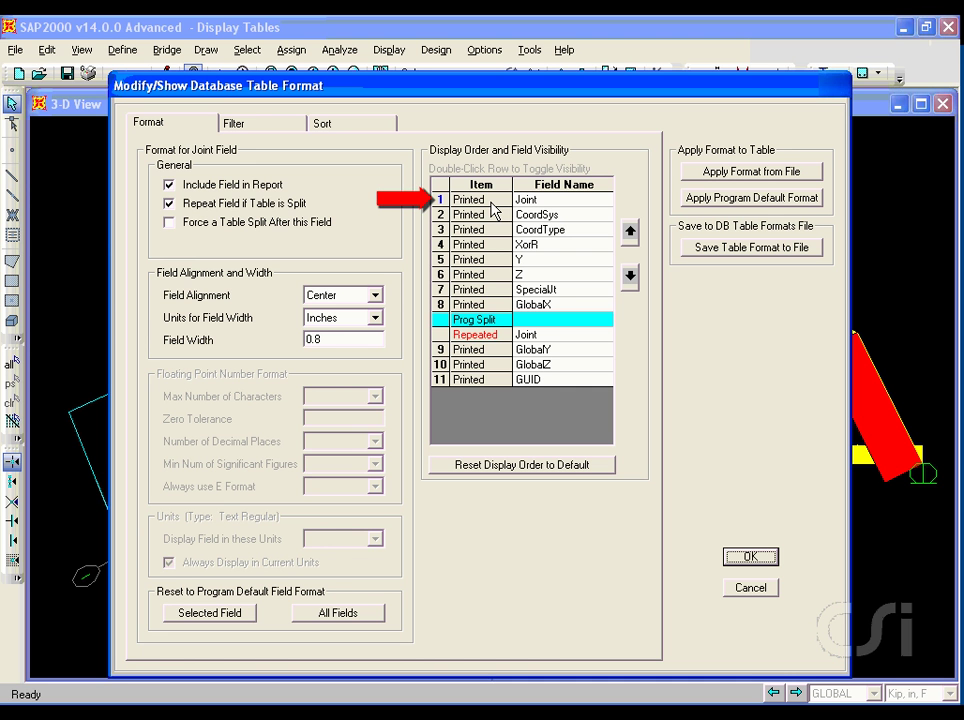
left_click(453, 215)
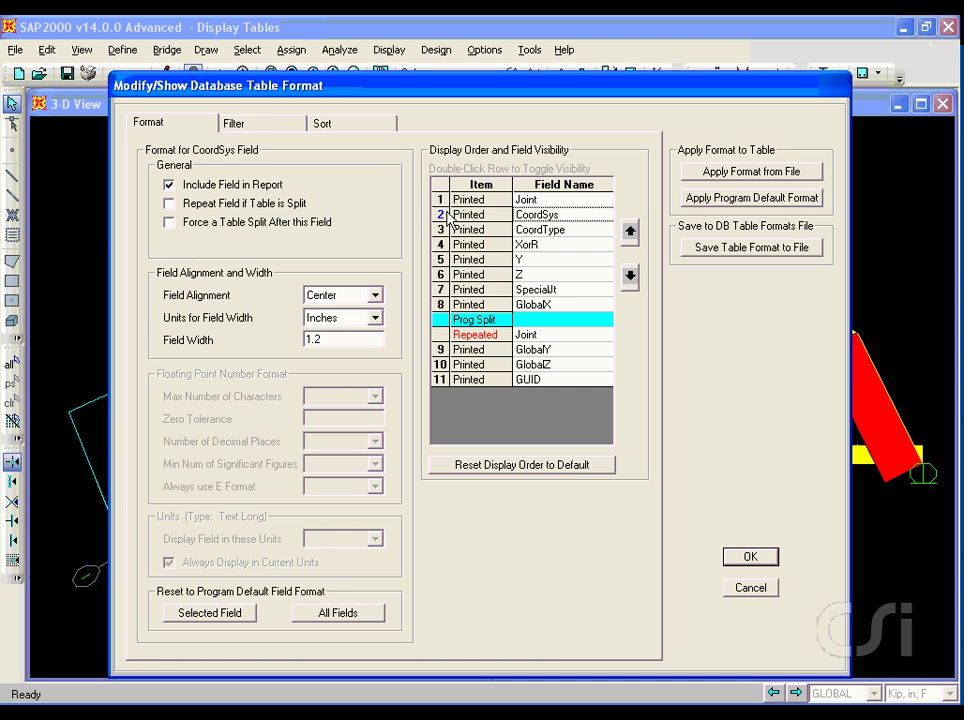
left_click(173, 204)
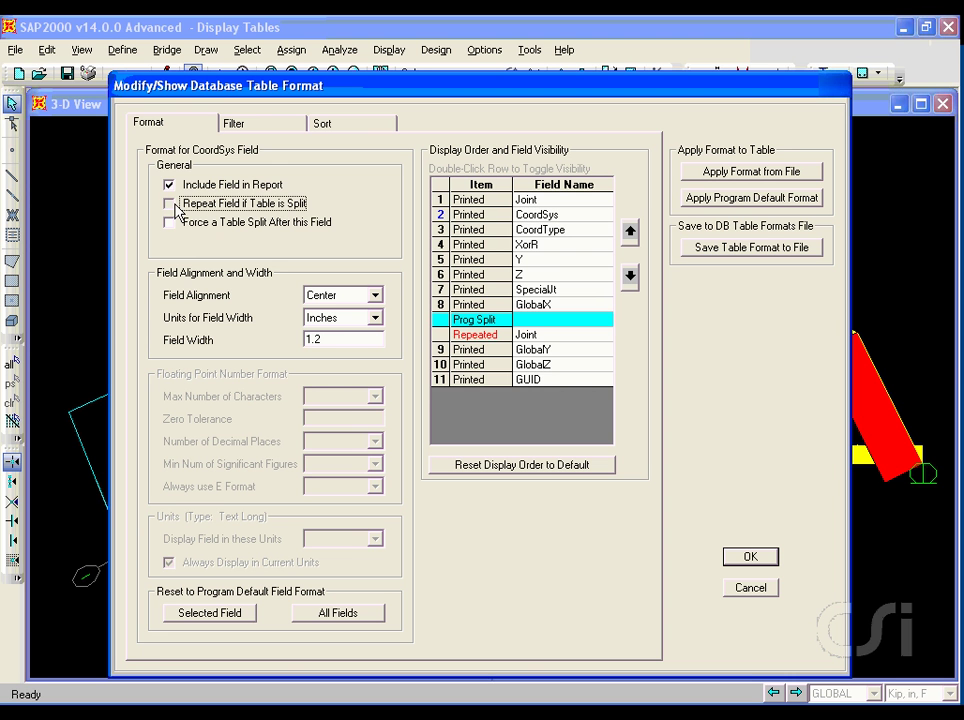
left_click(170, 204)
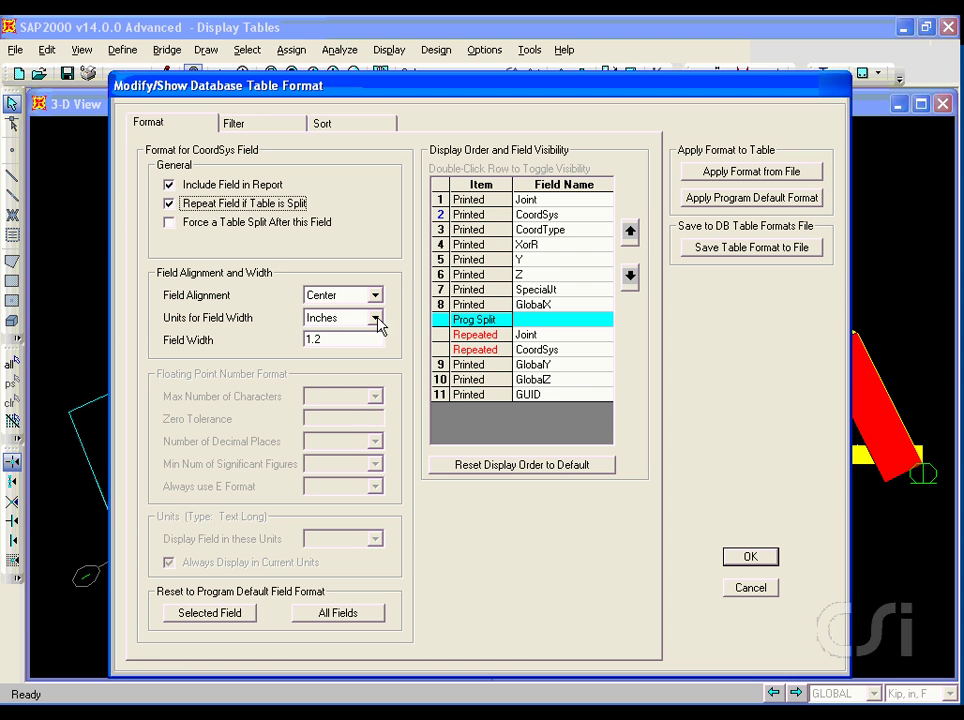
Force a table split after the SpecialJt field and apply the format to the Joint Coordinates table.
left_click(481, 291)
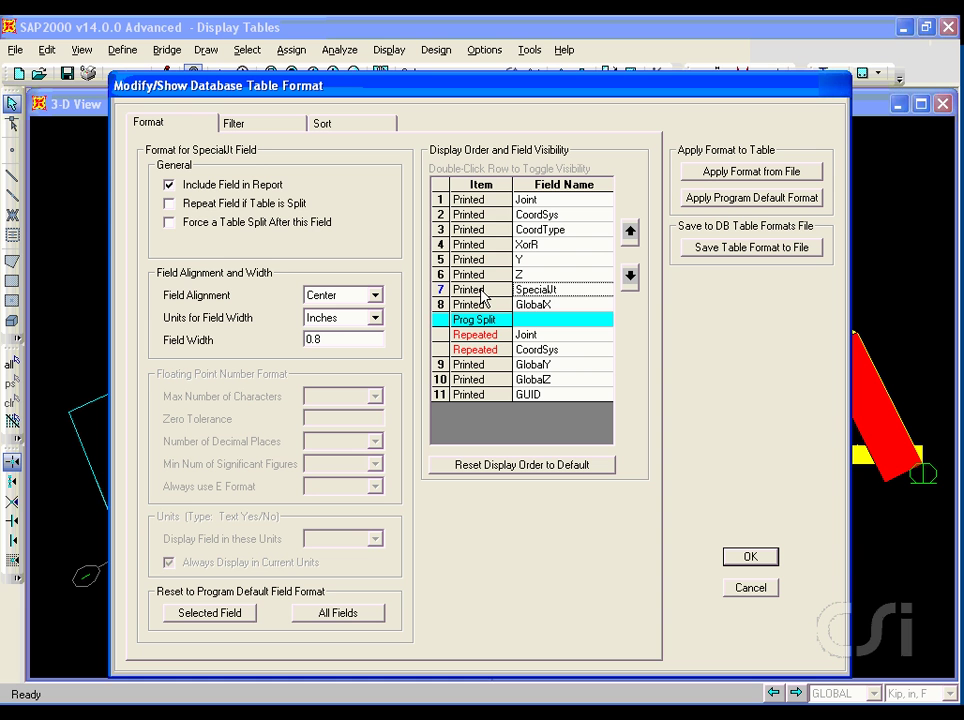
left_click(169, 222)
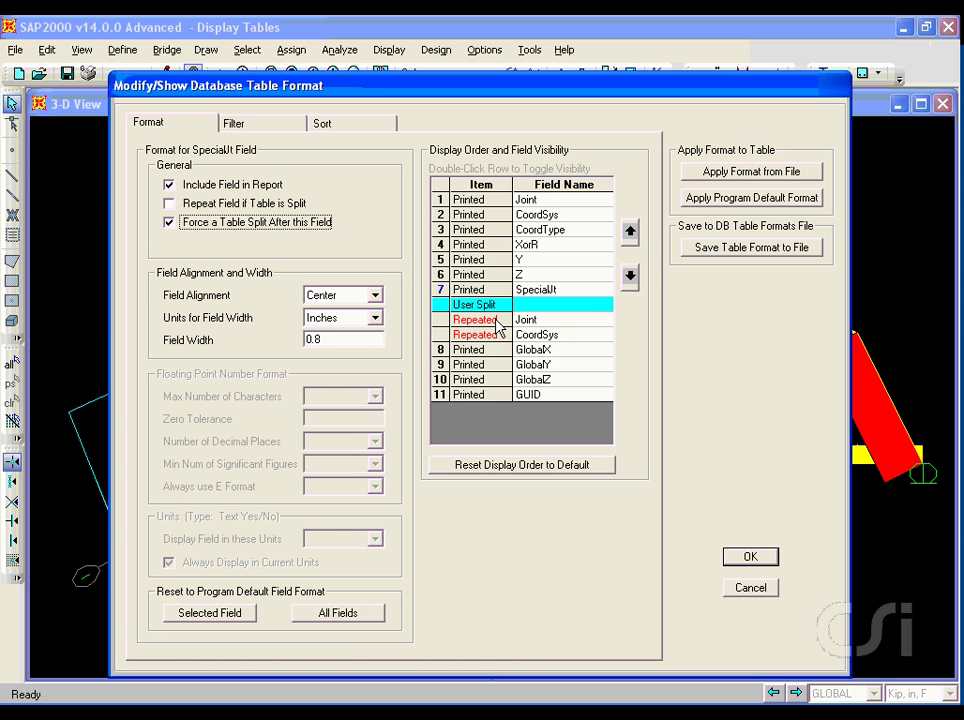
left_click_drag(497, 323, 494, 340)
left_click(767, 561)
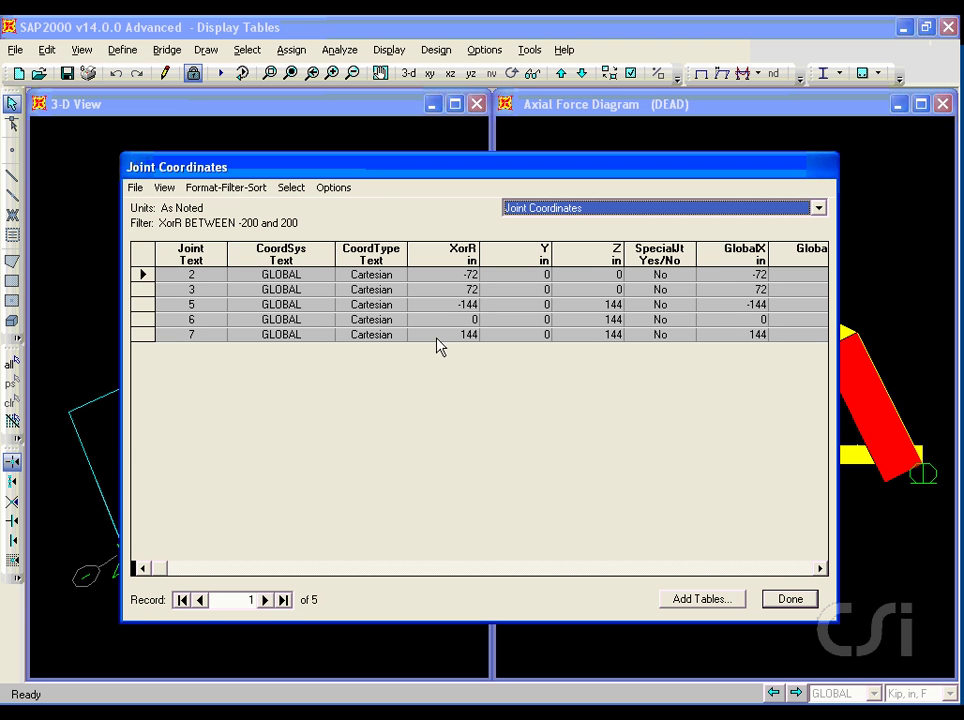
Display the current Joint Coordinates table in Word as an RTF file, reusing table.rtf, and close the Word document.
left_click(136, 188)
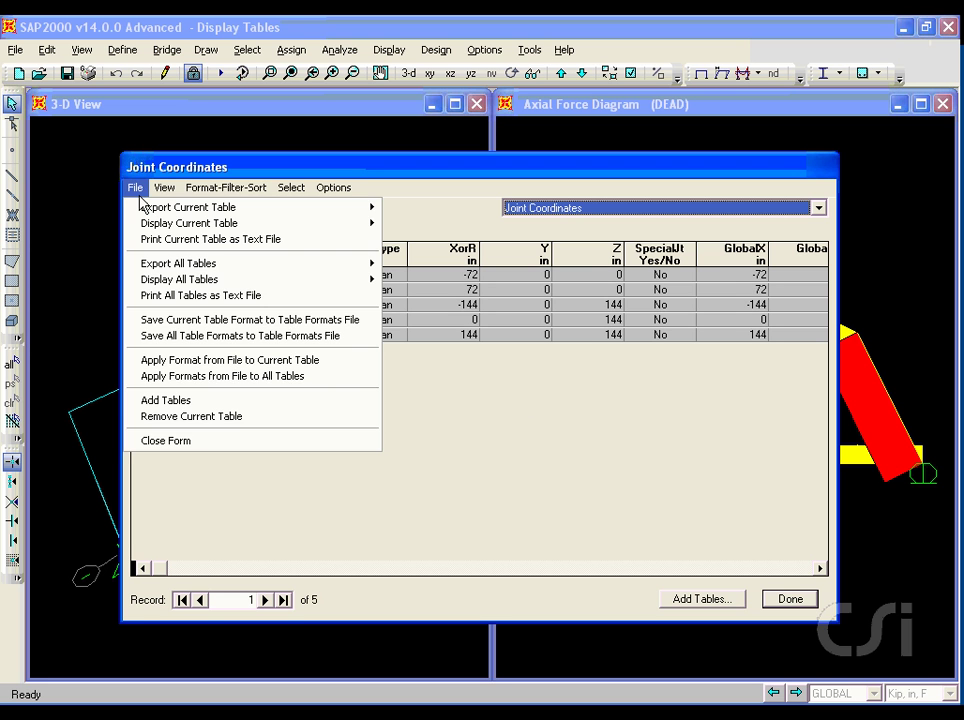
mouse_move(143, 226)
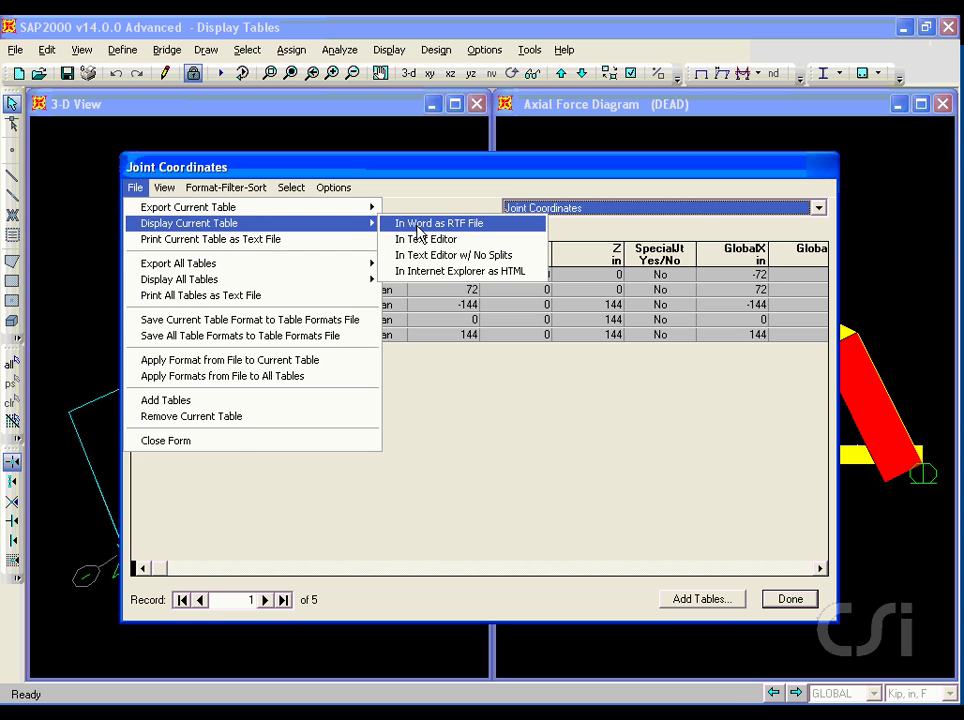
left_click(420, 226)
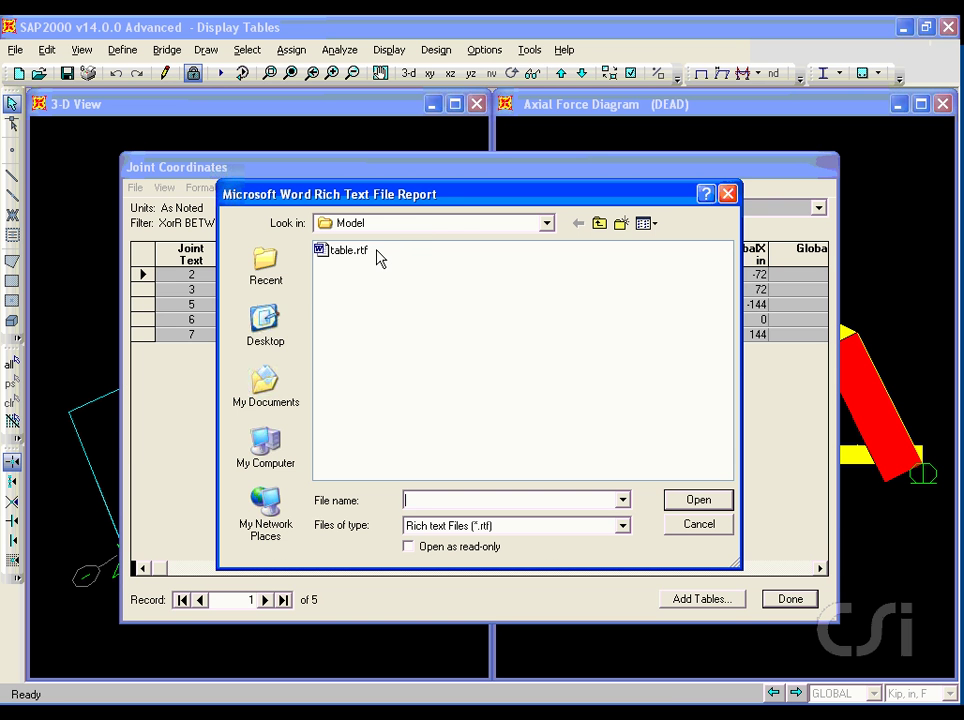
left_click(364, 253)
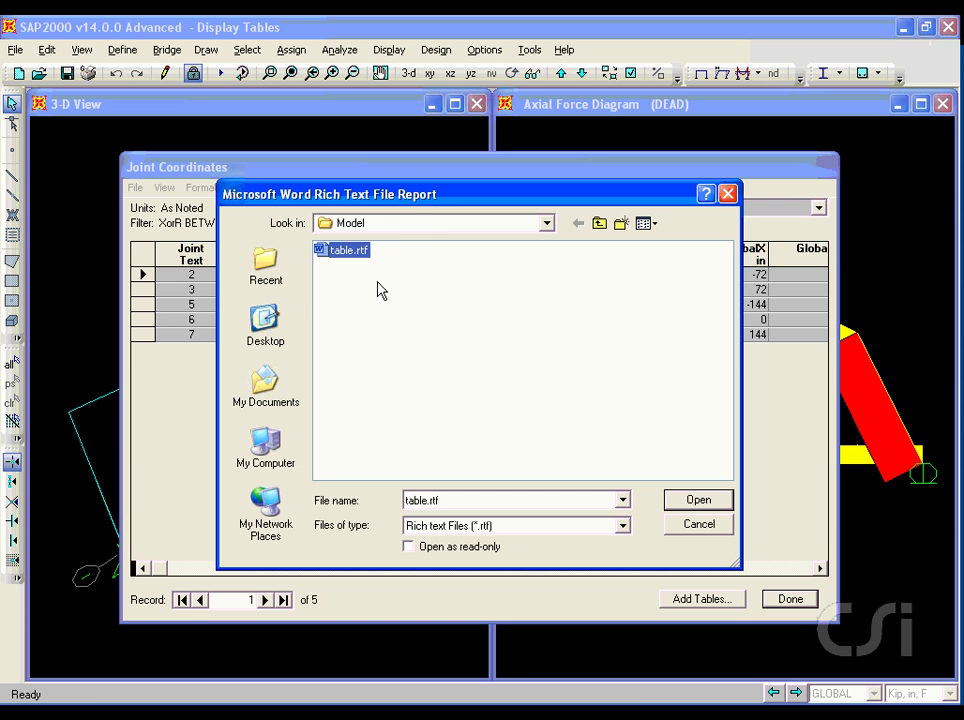
left_click(698, 500)
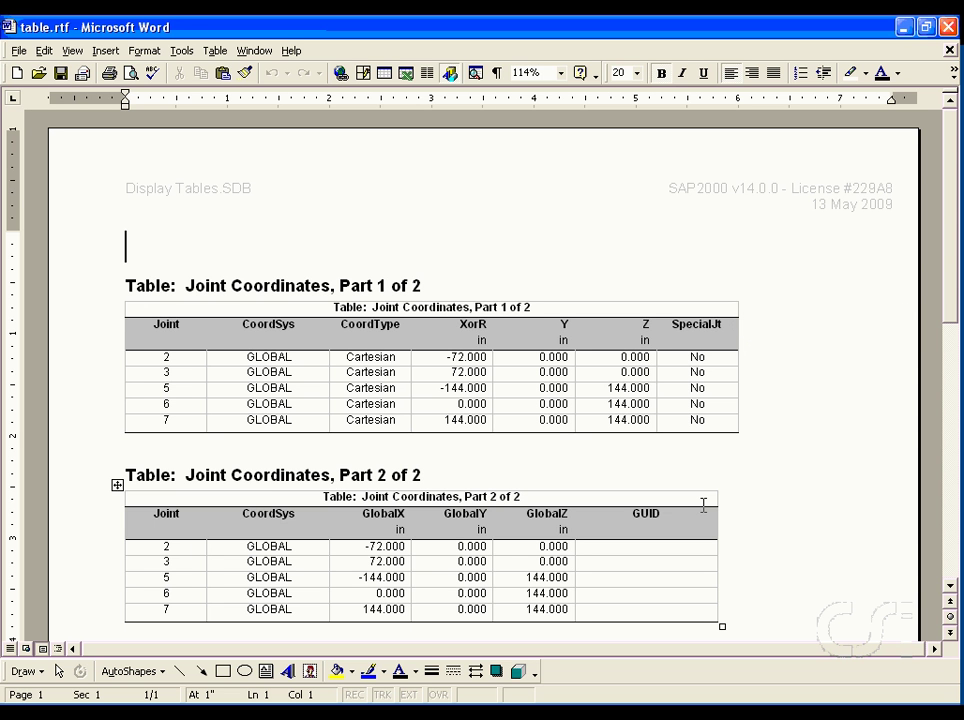
left_click(948, 30)
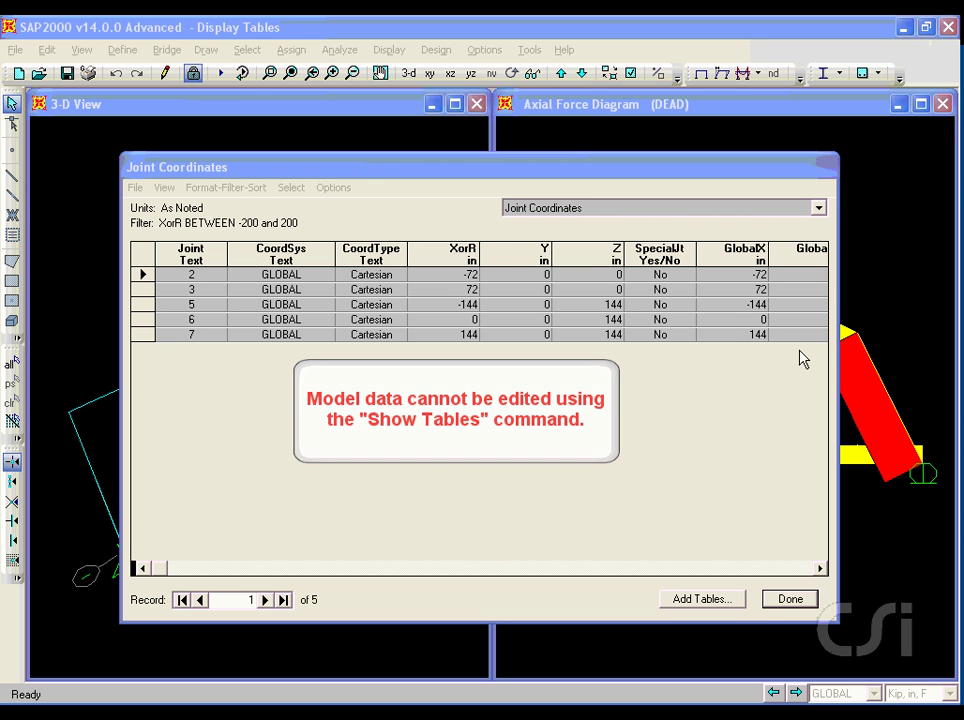
Close the Joint Coordinates table and show the model's editing commands.
left_click(780, 600)
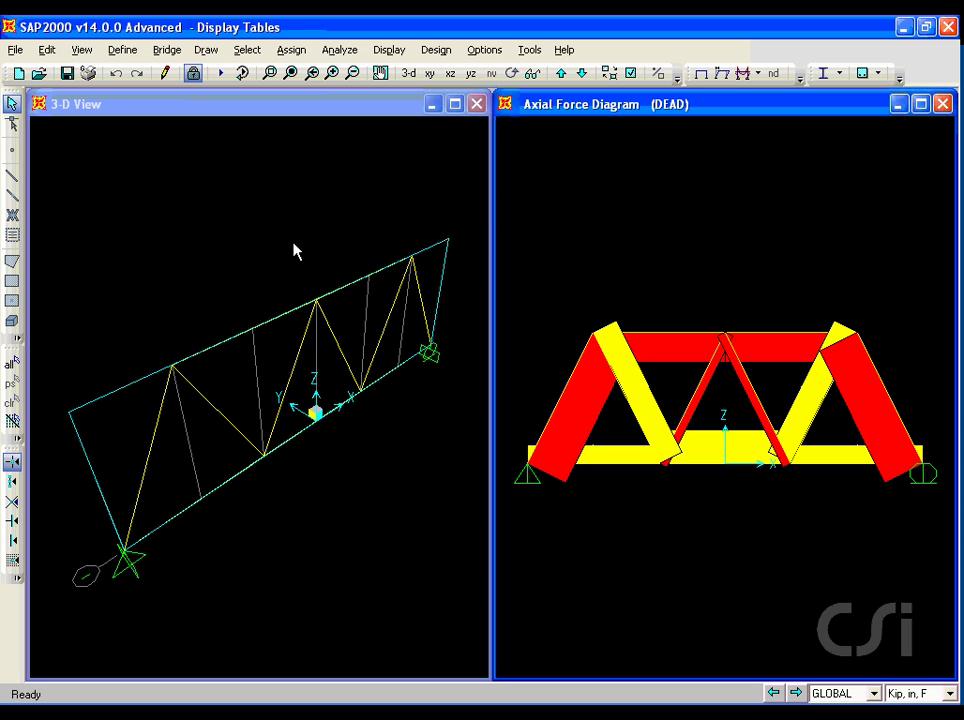
left_click(50, 51)
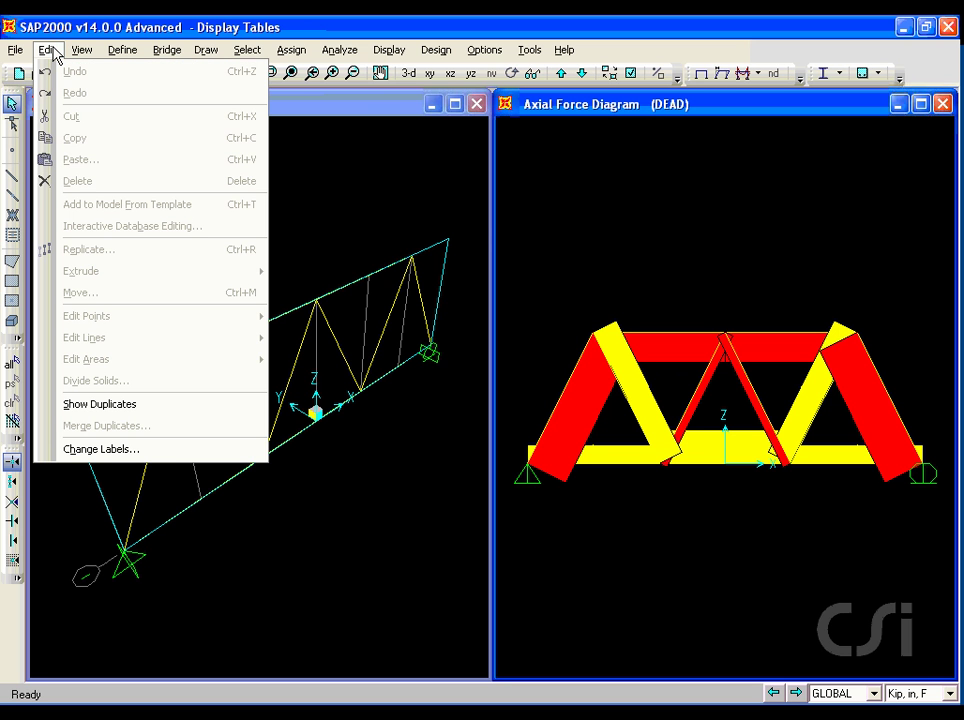